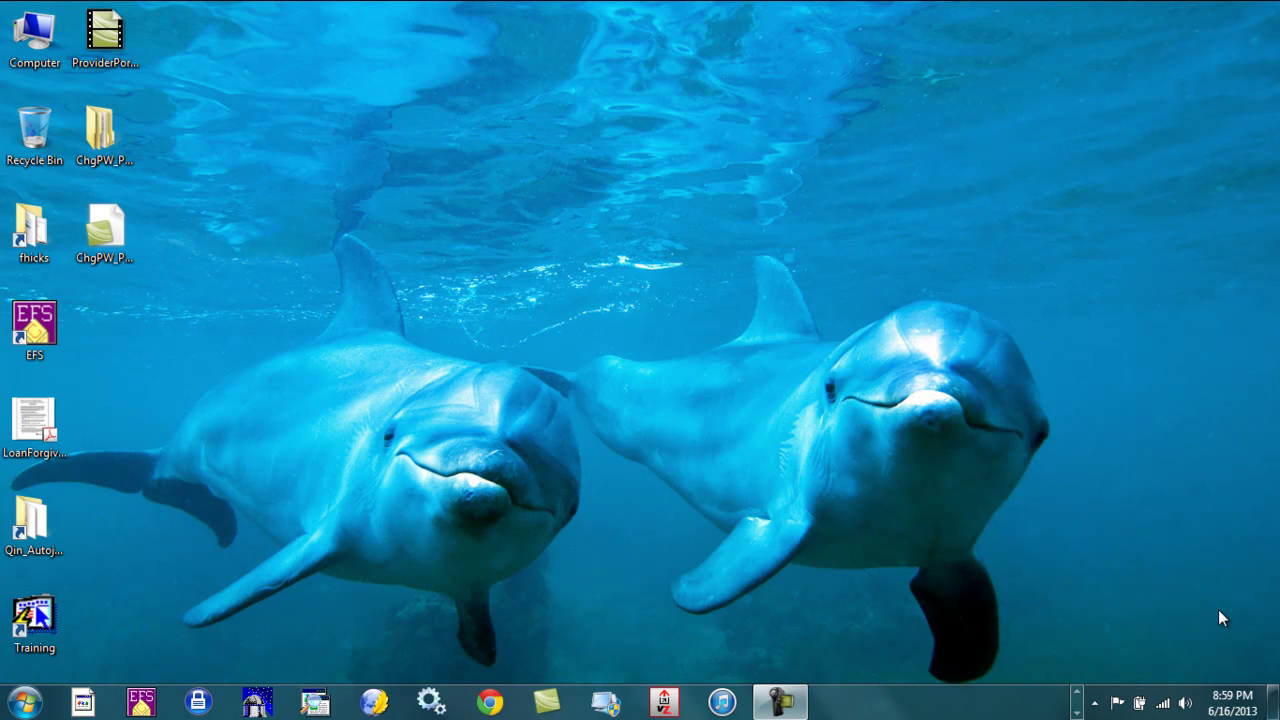
Step: Launch Internet Explorer from the taskbar to show the ELC Provider Portal log-on page
click(1079, 693)
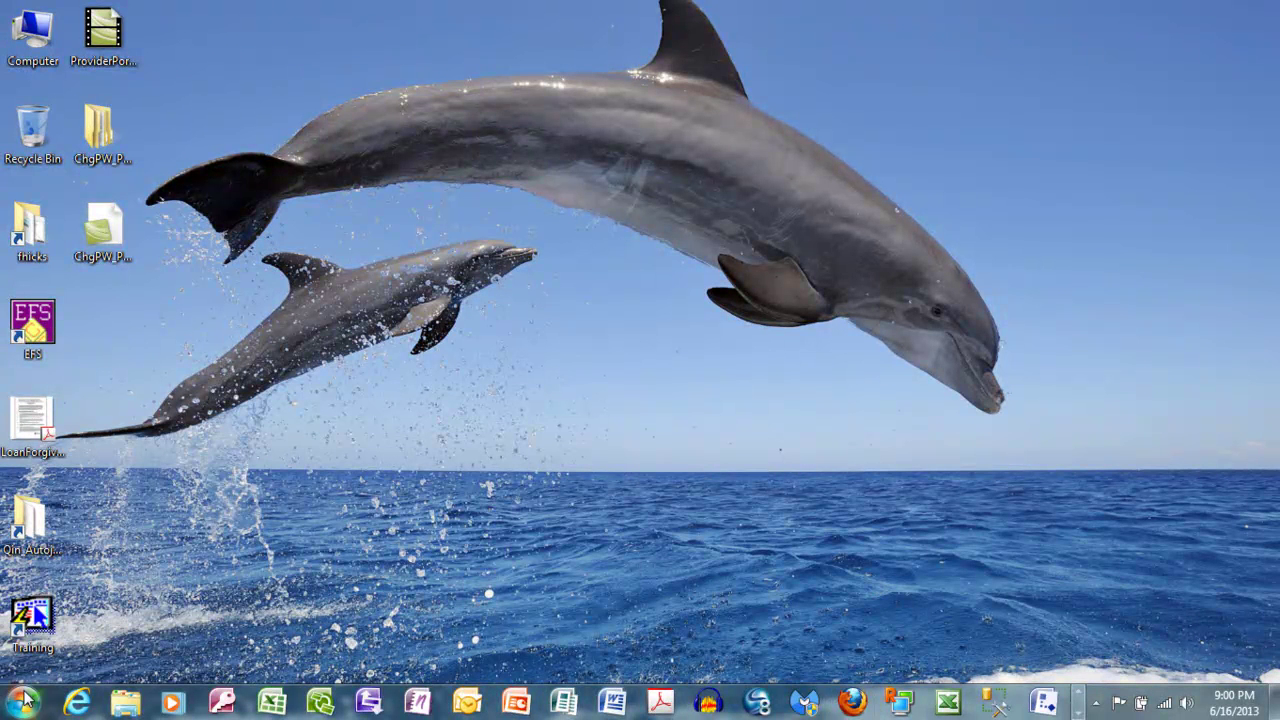
click(76, 704)
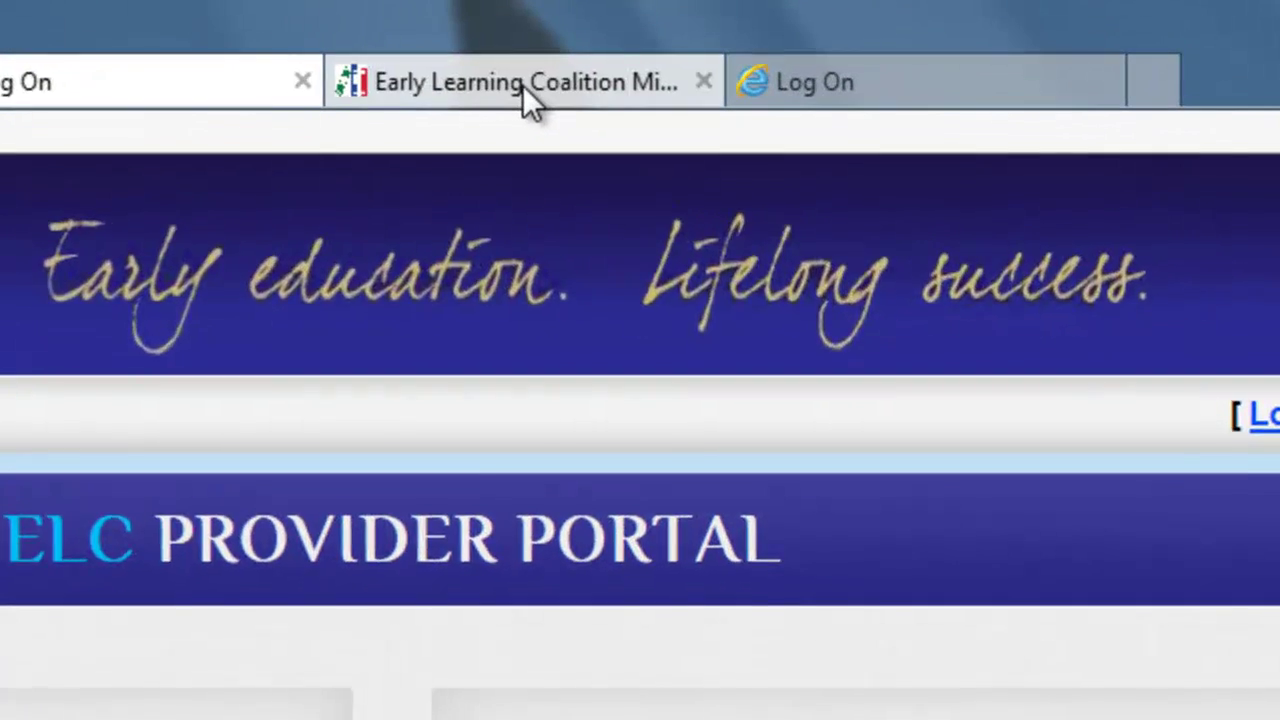
click(523, 85)
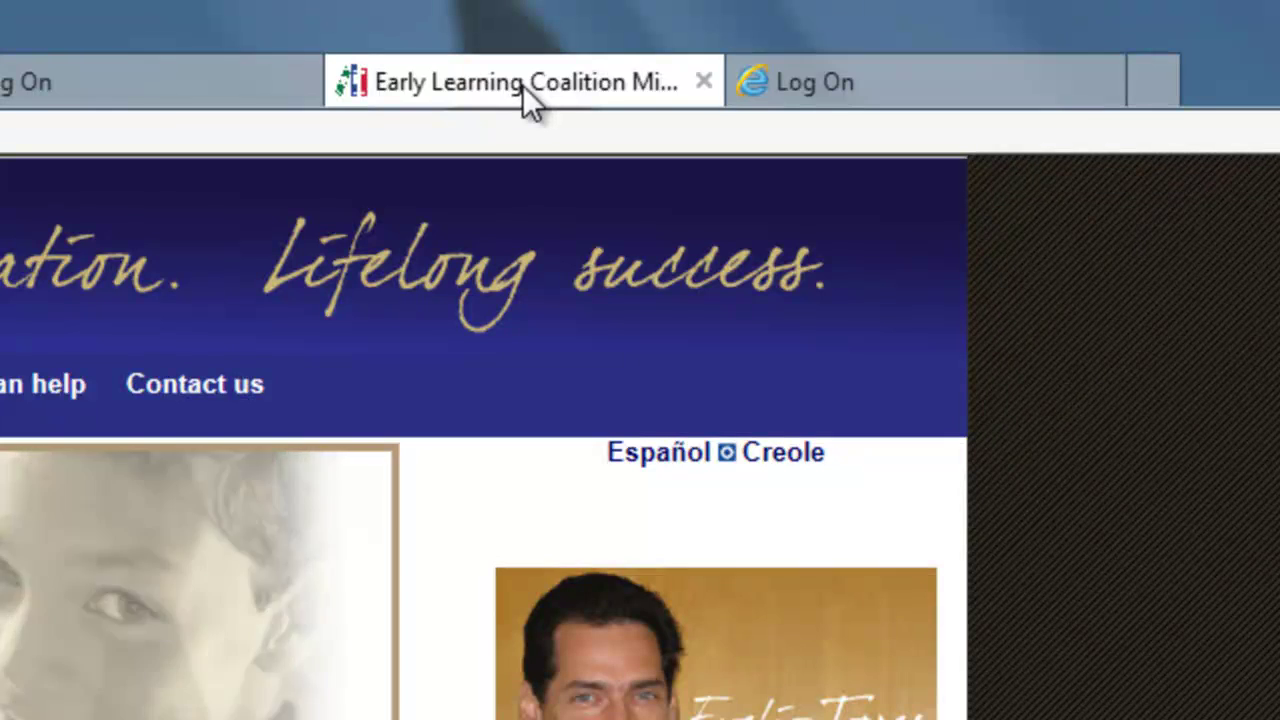
click(129, 91)
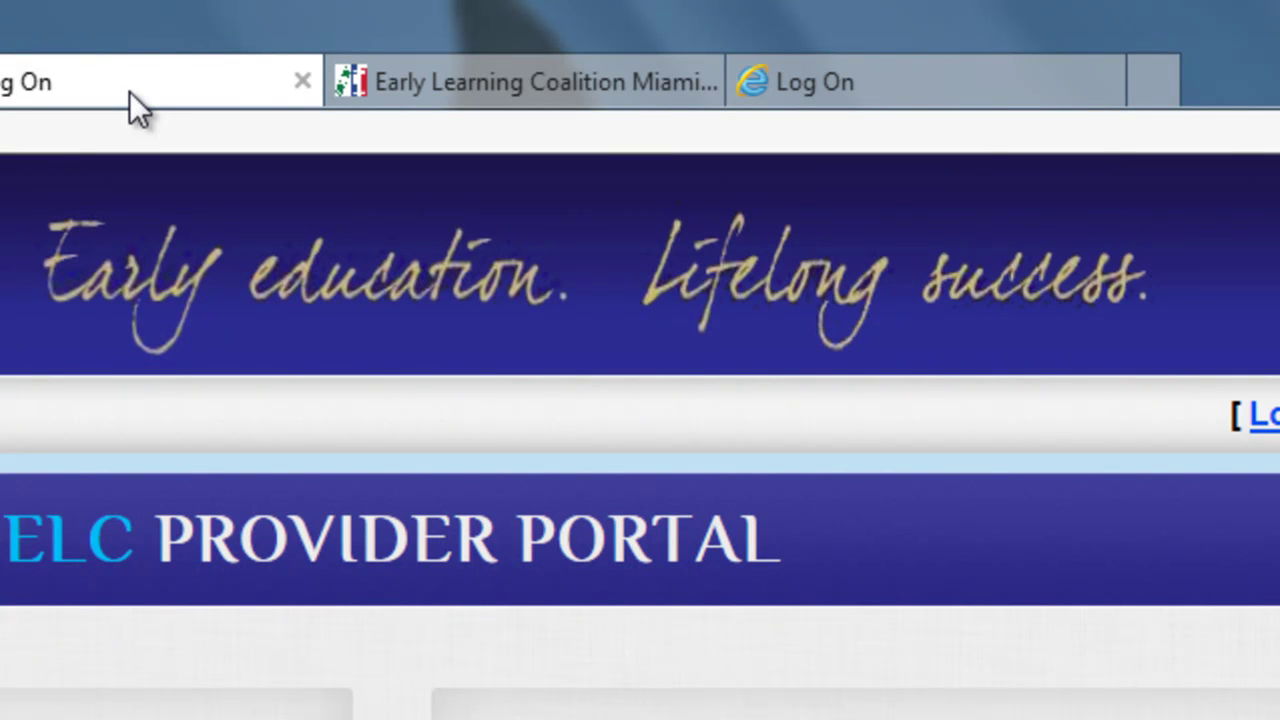
click(918, 97)
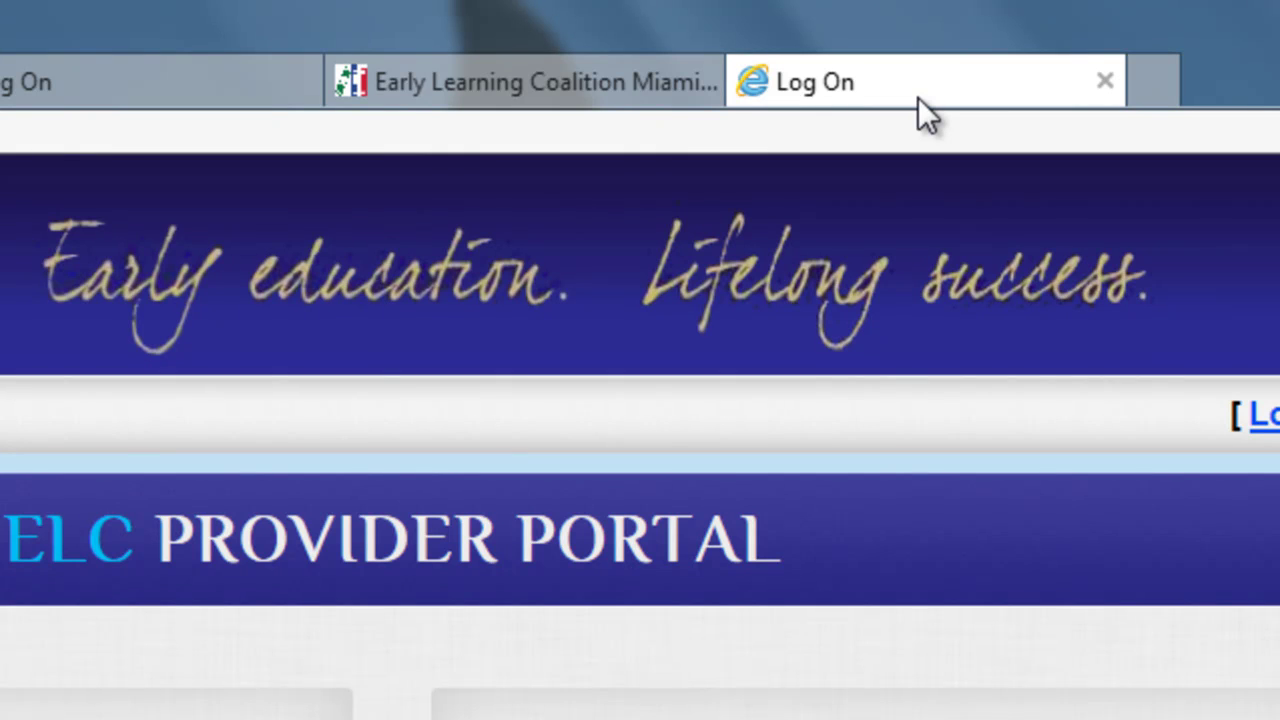
click(589, 81)
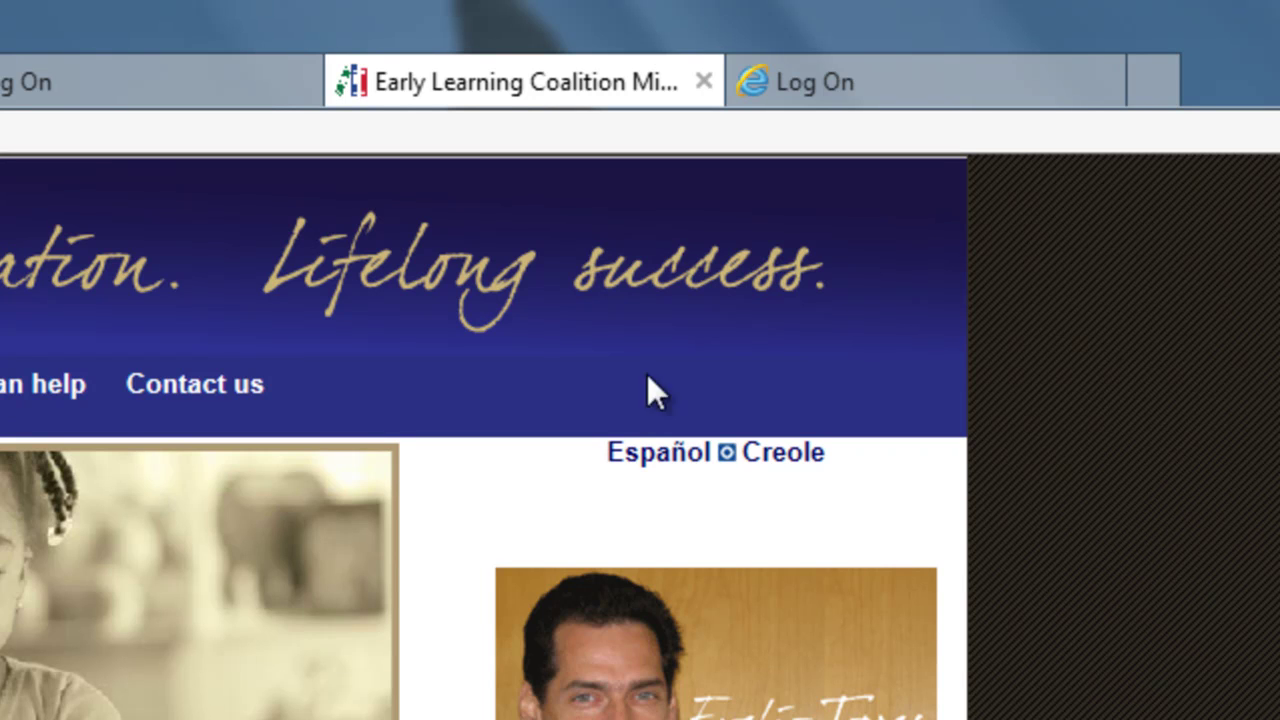
click(856, 82)
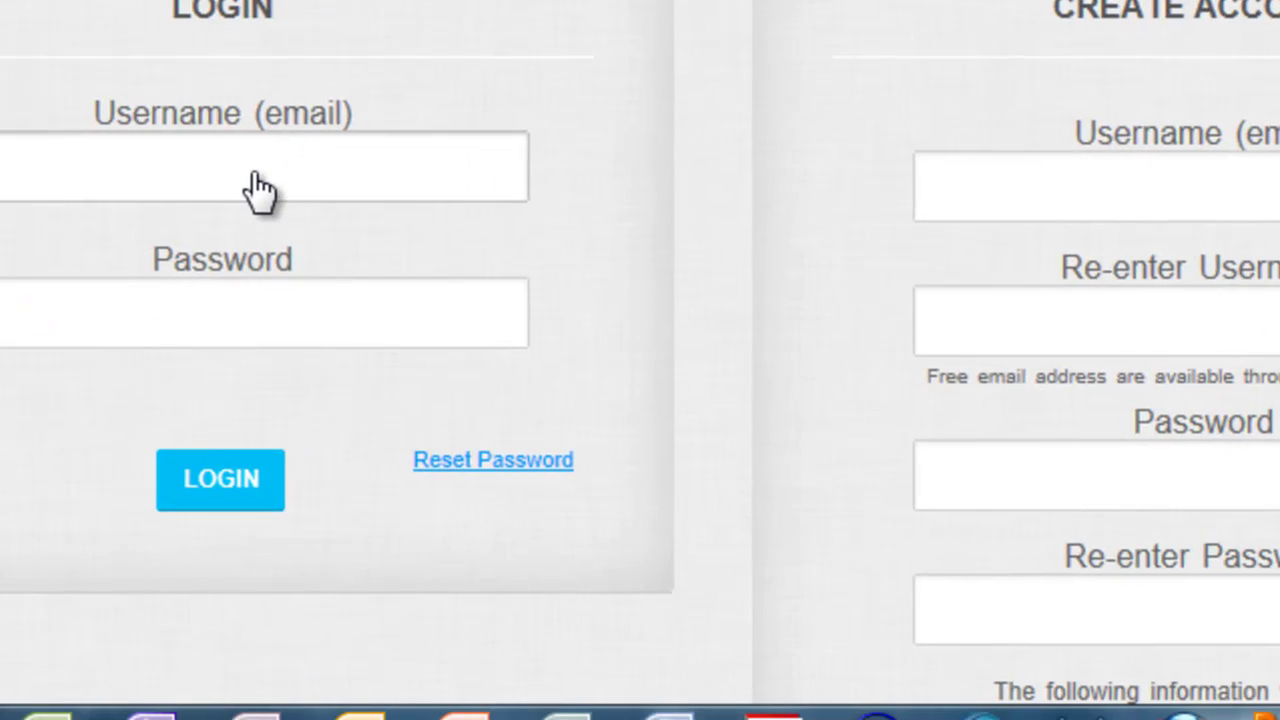
click(252, 176)
Step: Sign in using the saved username and password from the autocomplete list
text(f)
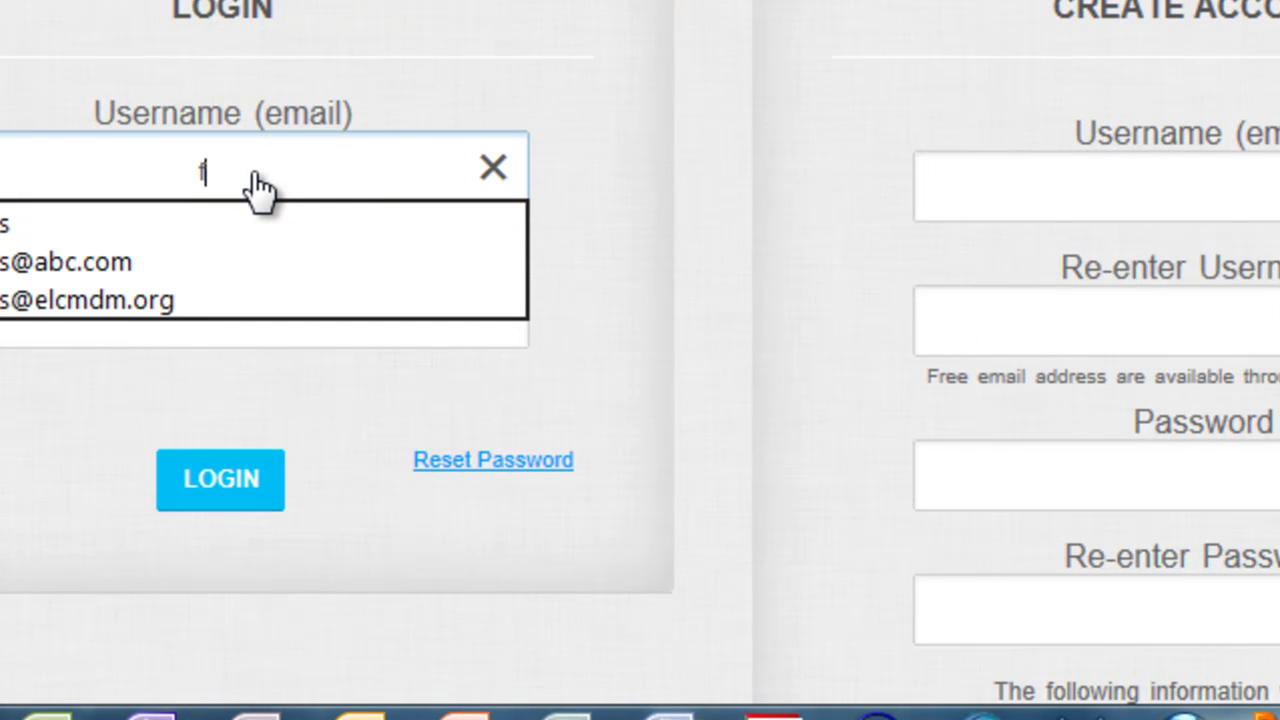
click(129, 267)
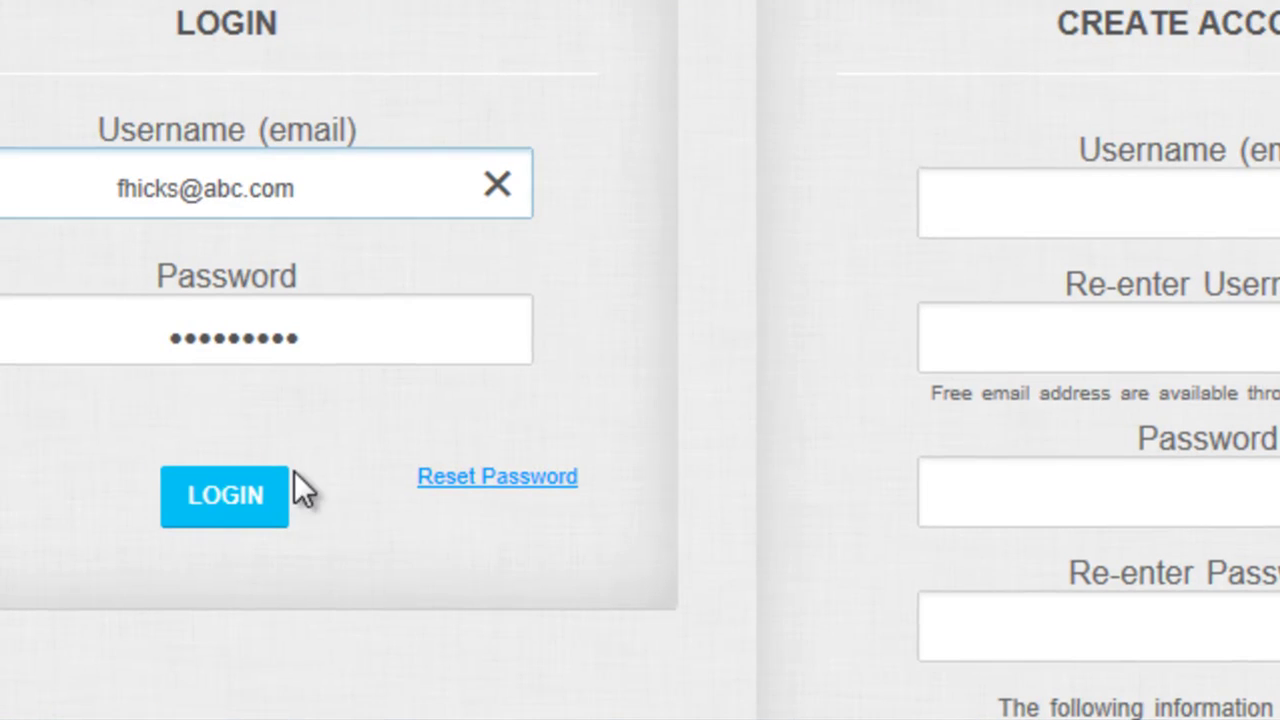
click(221, 479)
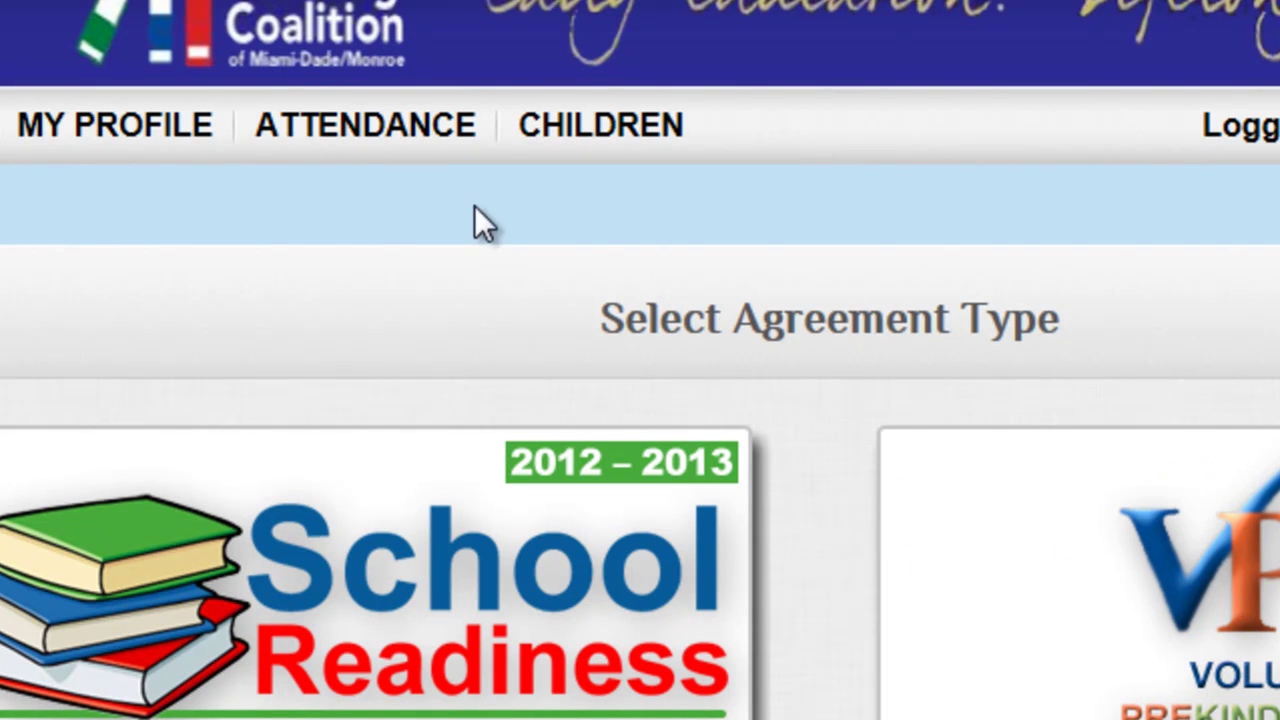
Step: Open Attendance and select the Apr - School Readiness sheet from the month list
click(360, 150)
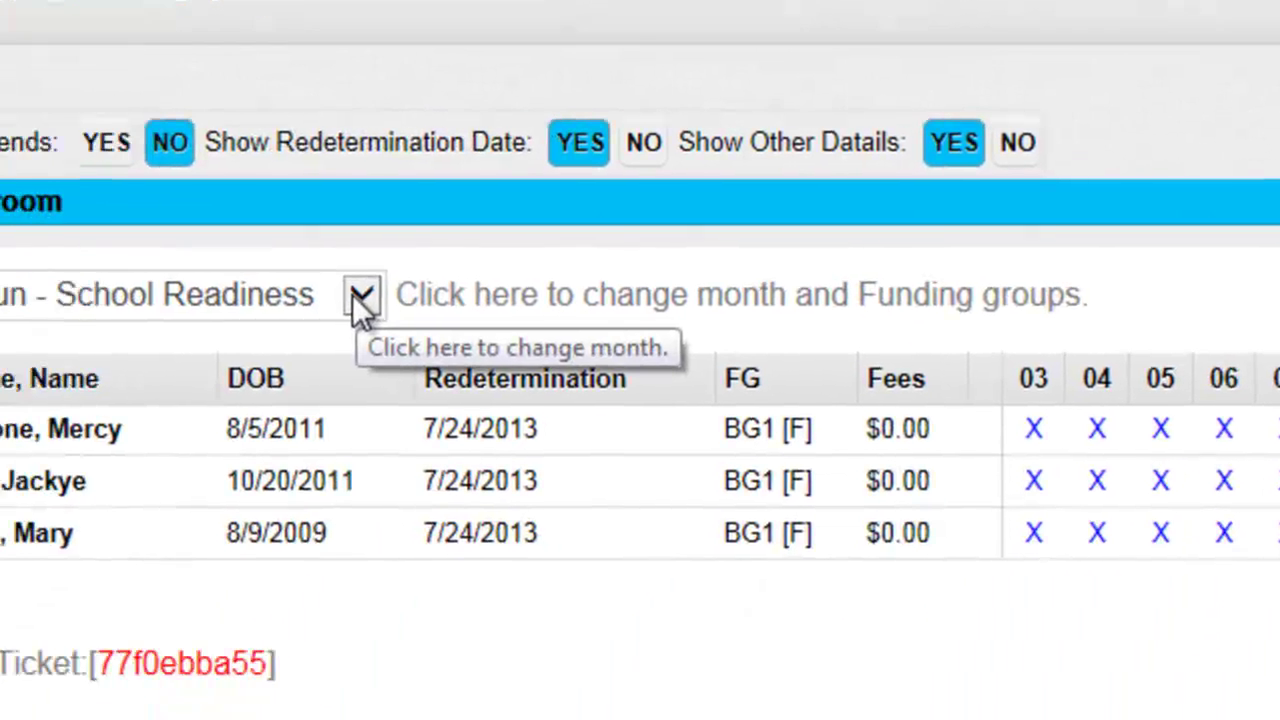
click(360, 295)
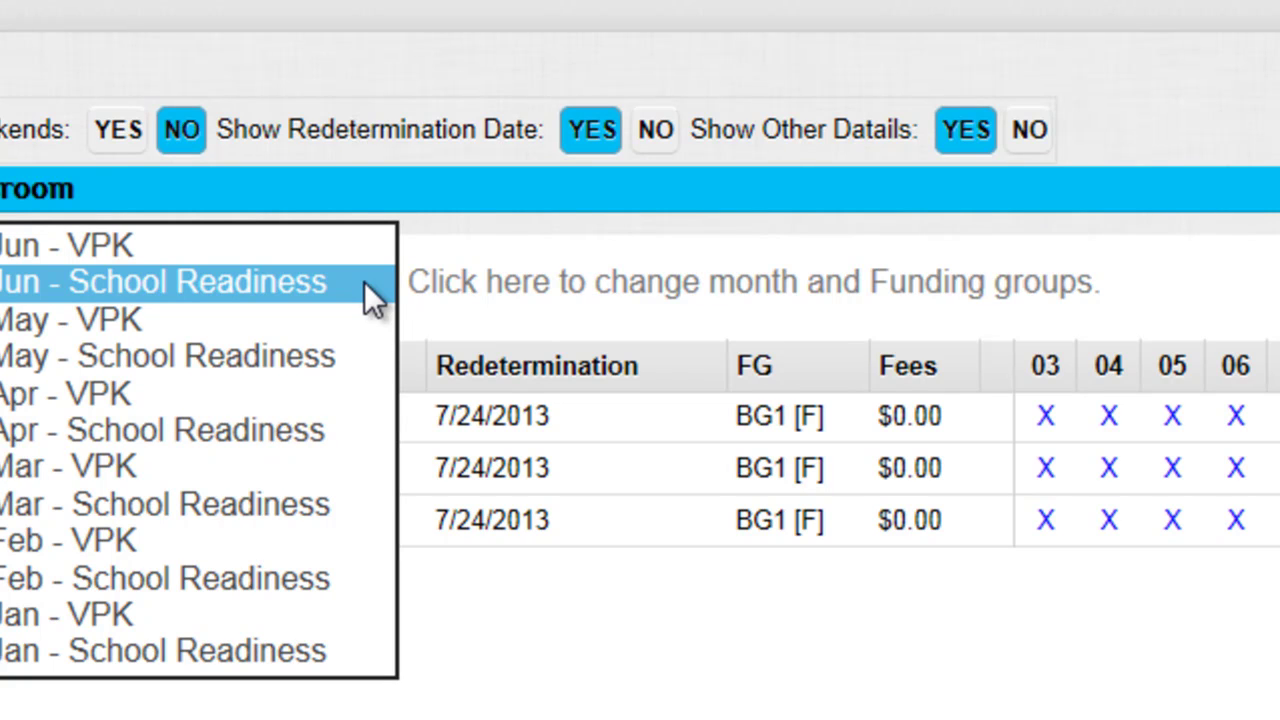
click(338, 428)
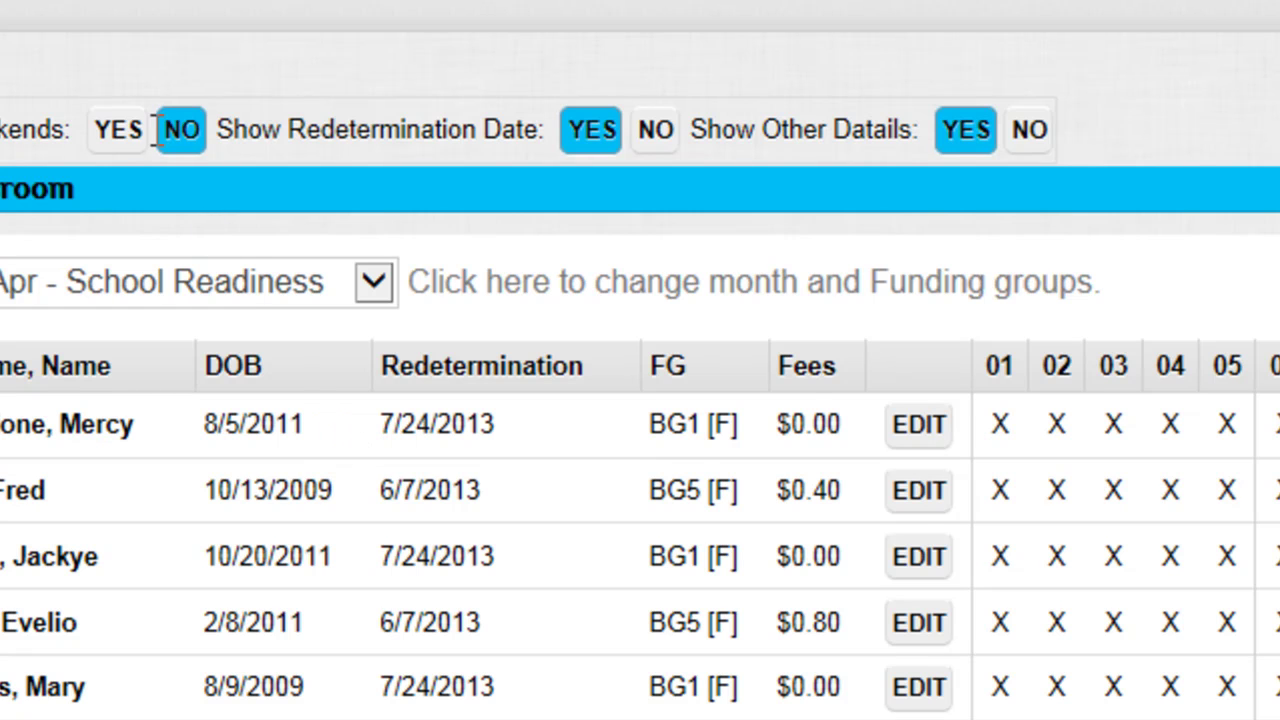
Step: Try the Weekends, Redetermination and Other Details toggles, leaving Other Details at NO to hide DOB and FG
click(120, 132)
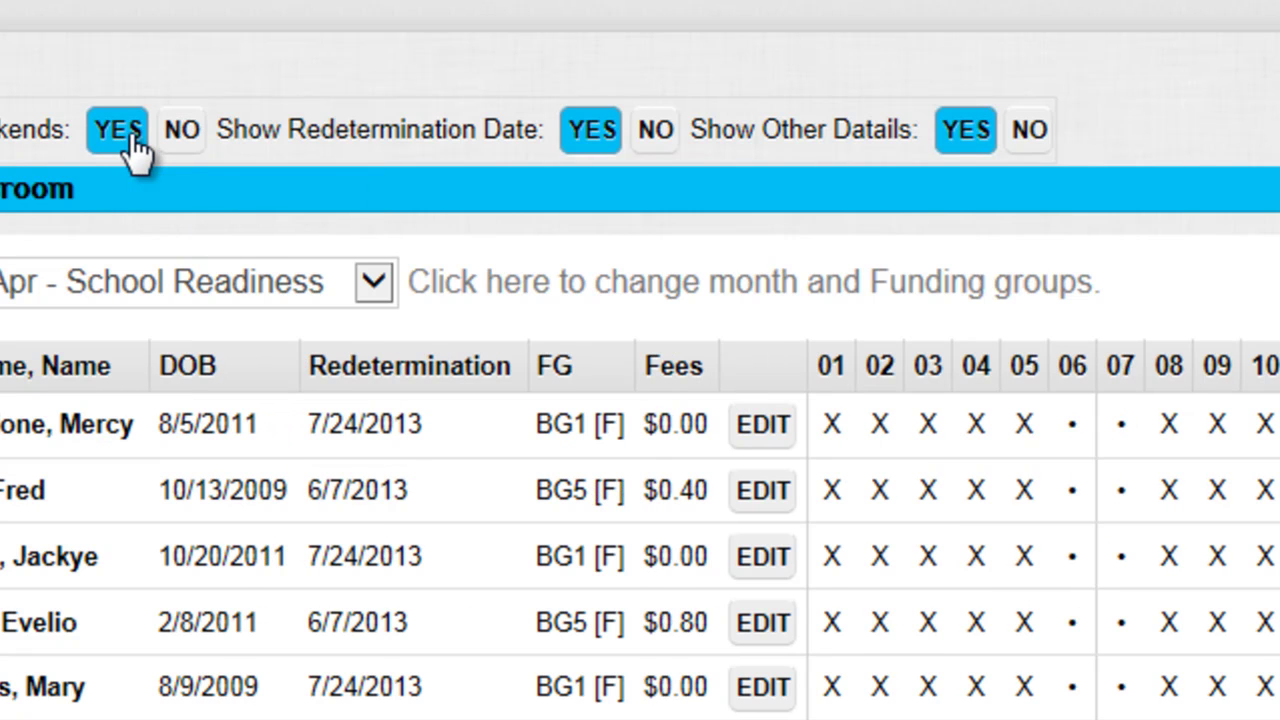
click(184, 140)
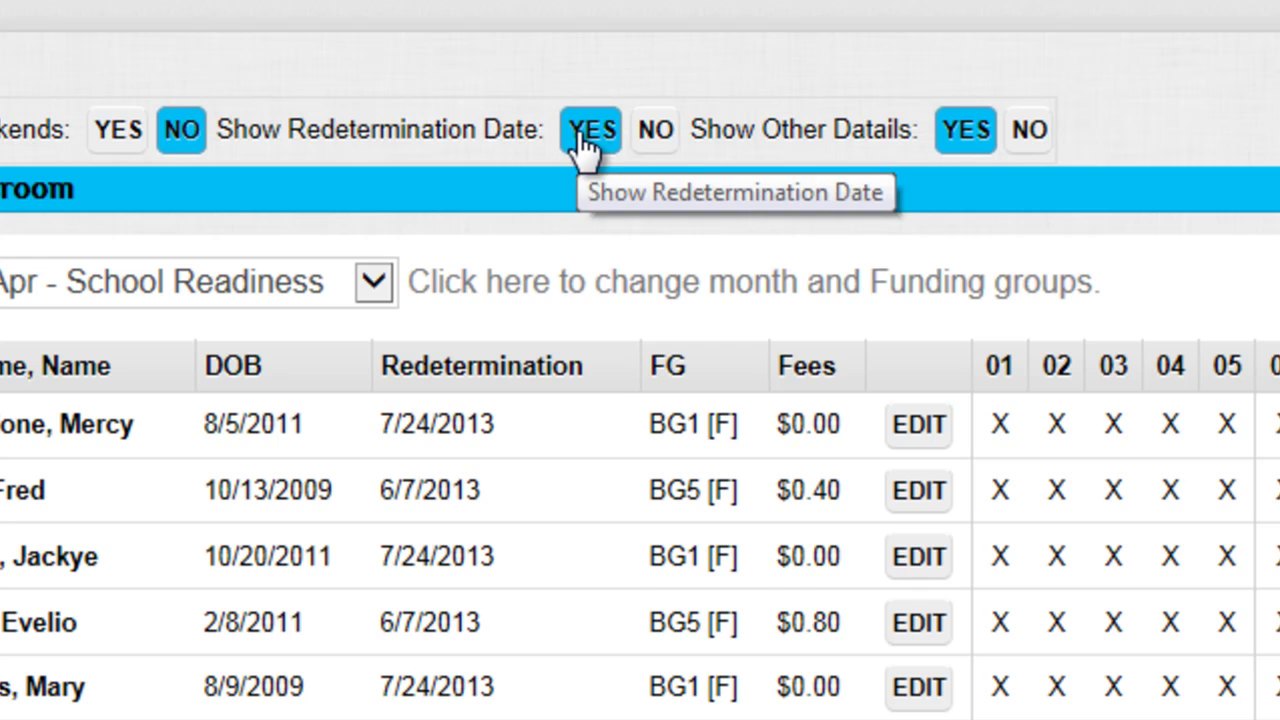
click(654, 143)
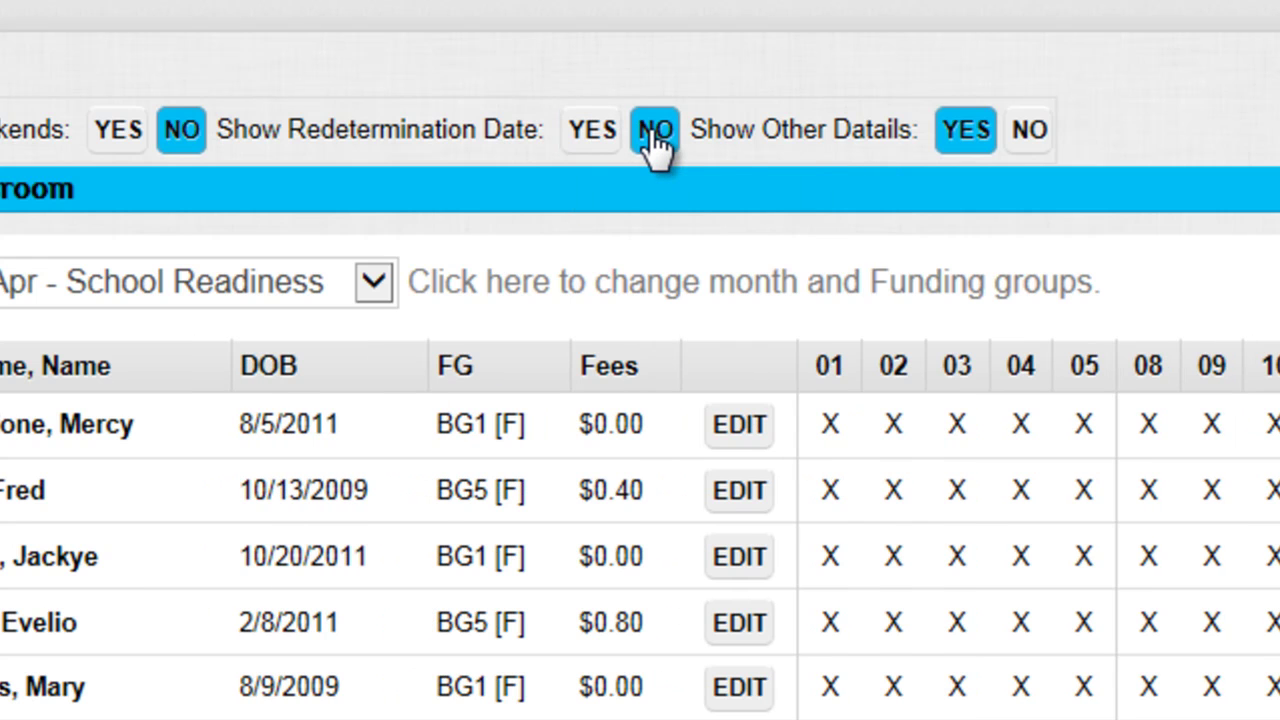
click(587, 143)
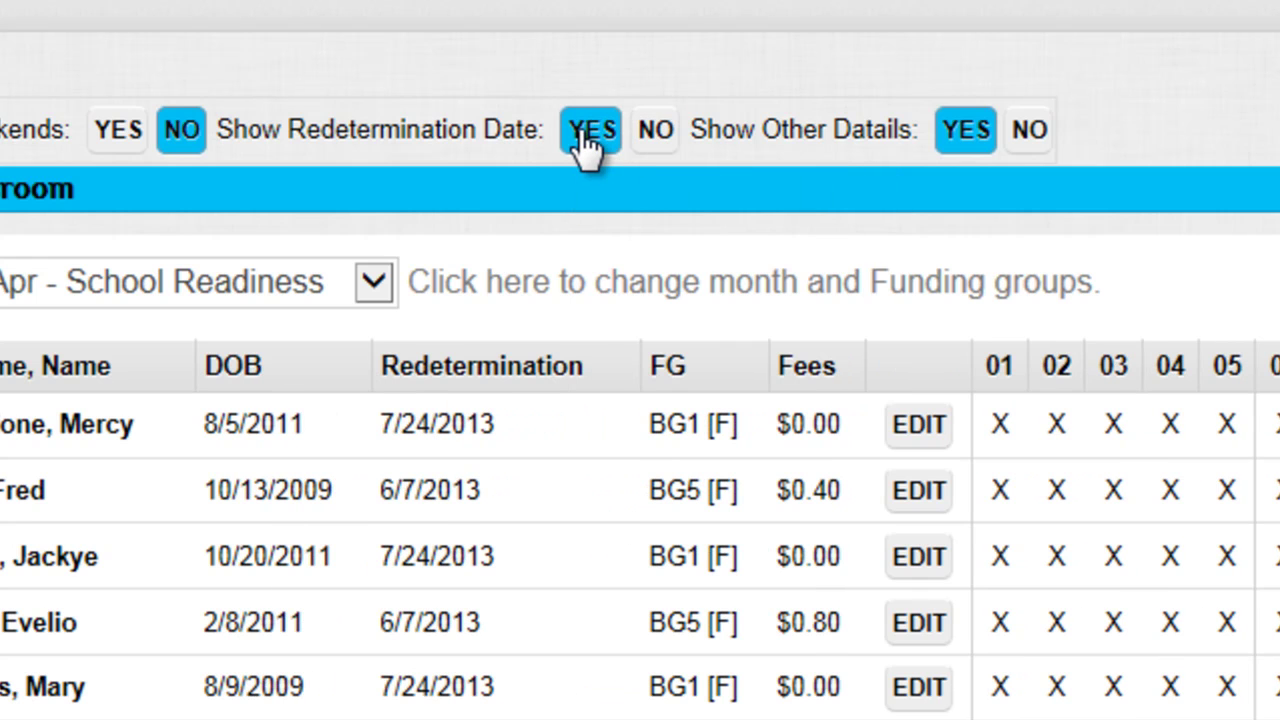
click(1041, 153)
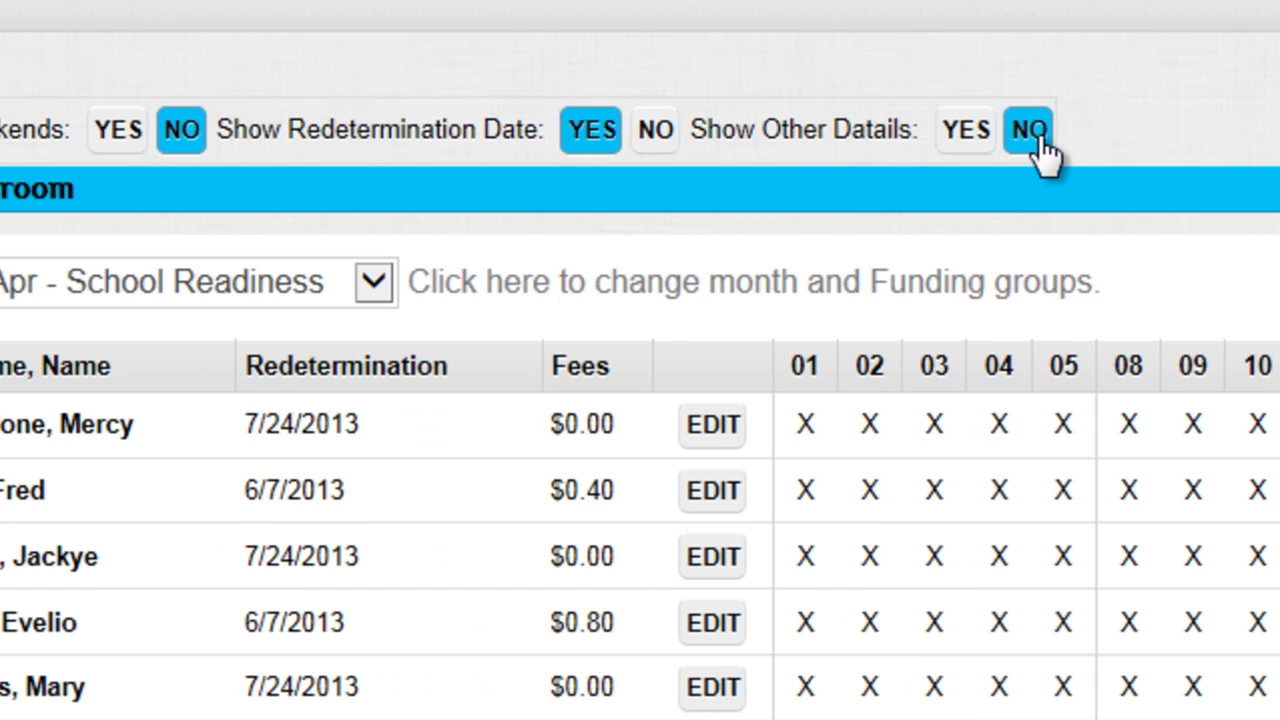
click(975, 150)
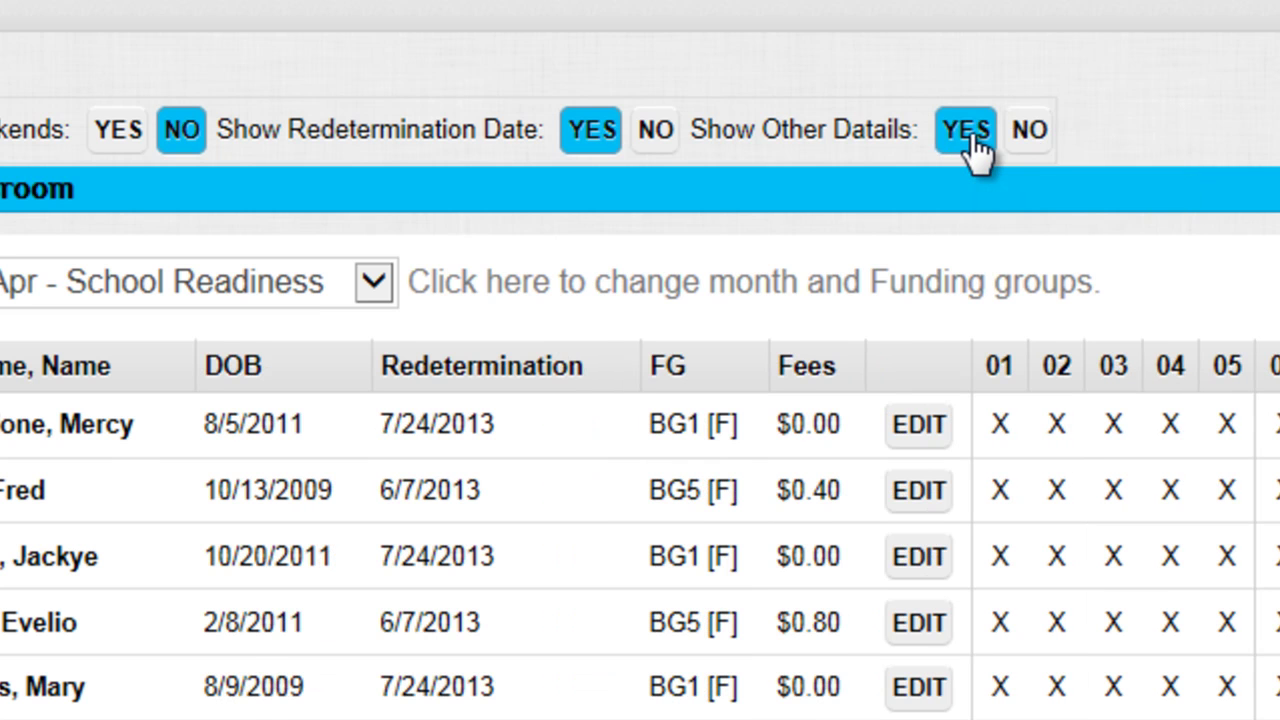
click(1028, 145)
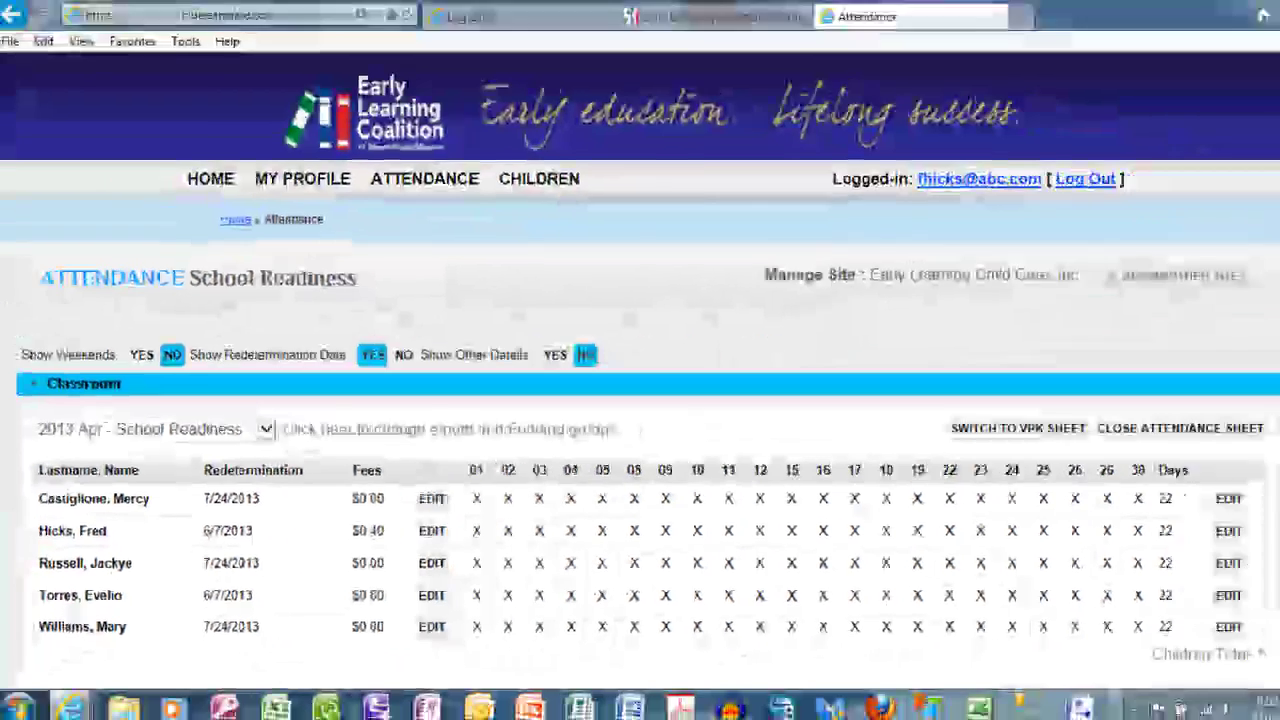
scroll(1274, 488, down, 3)
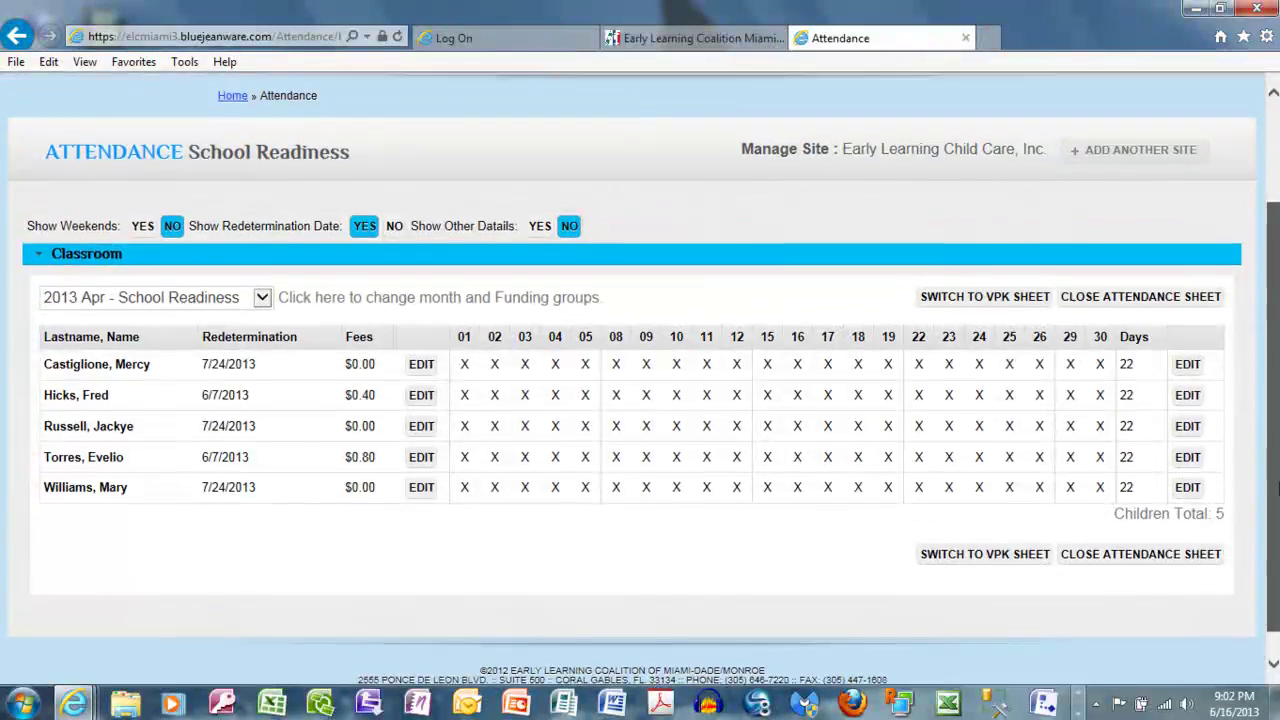
drag(1274, 488, 1272, 386)
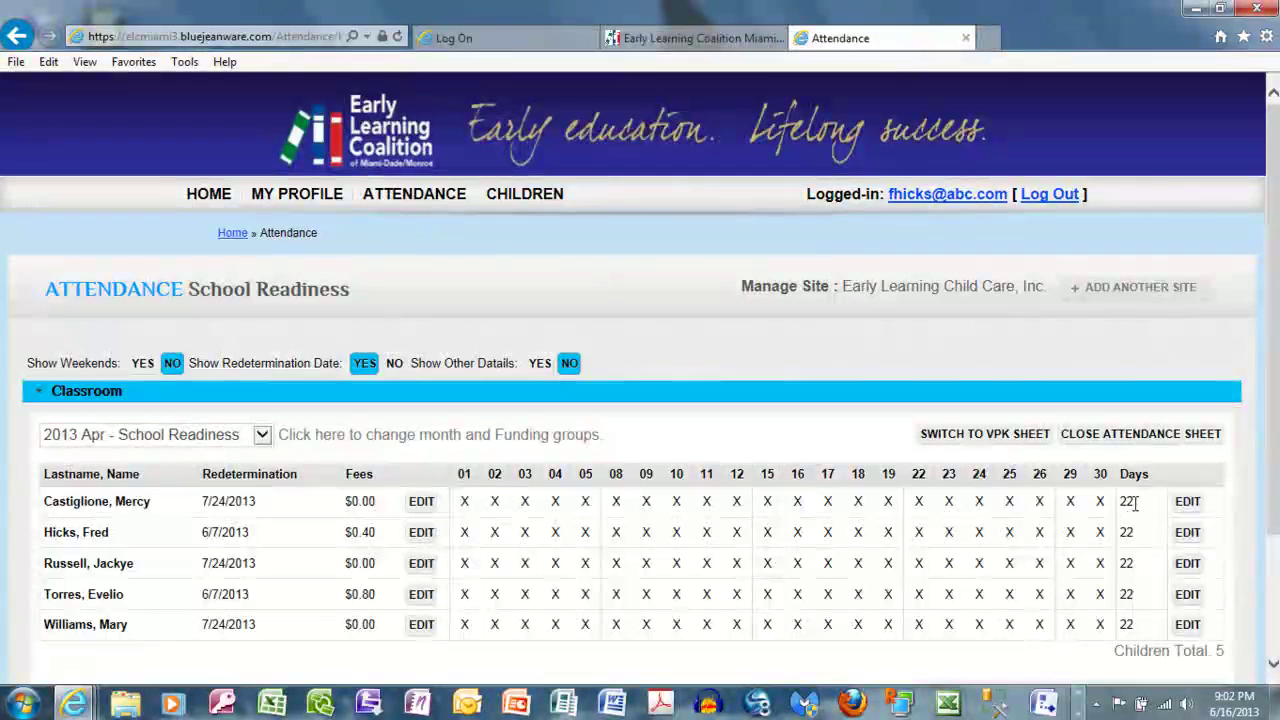
drag(1140, 510, 1120, 510)
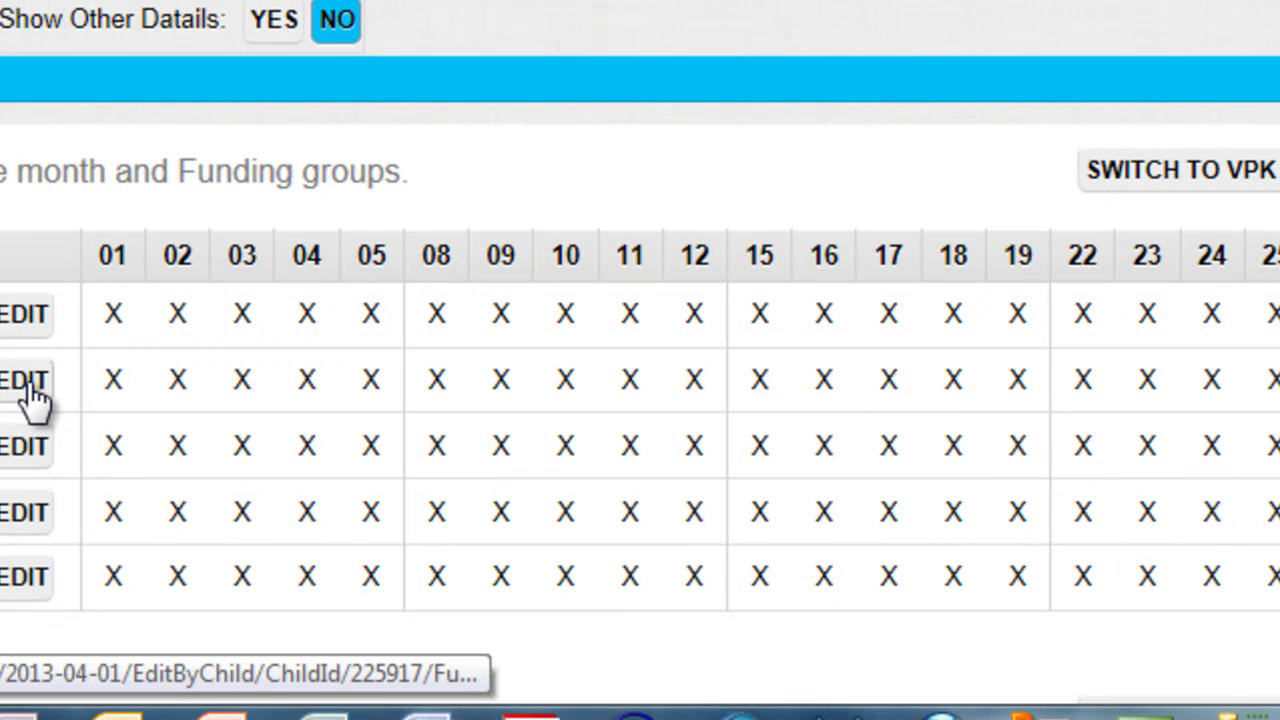
Step: Mark the second child E (Excused) on April 03 and April 11 and save the row
click(32, 388)
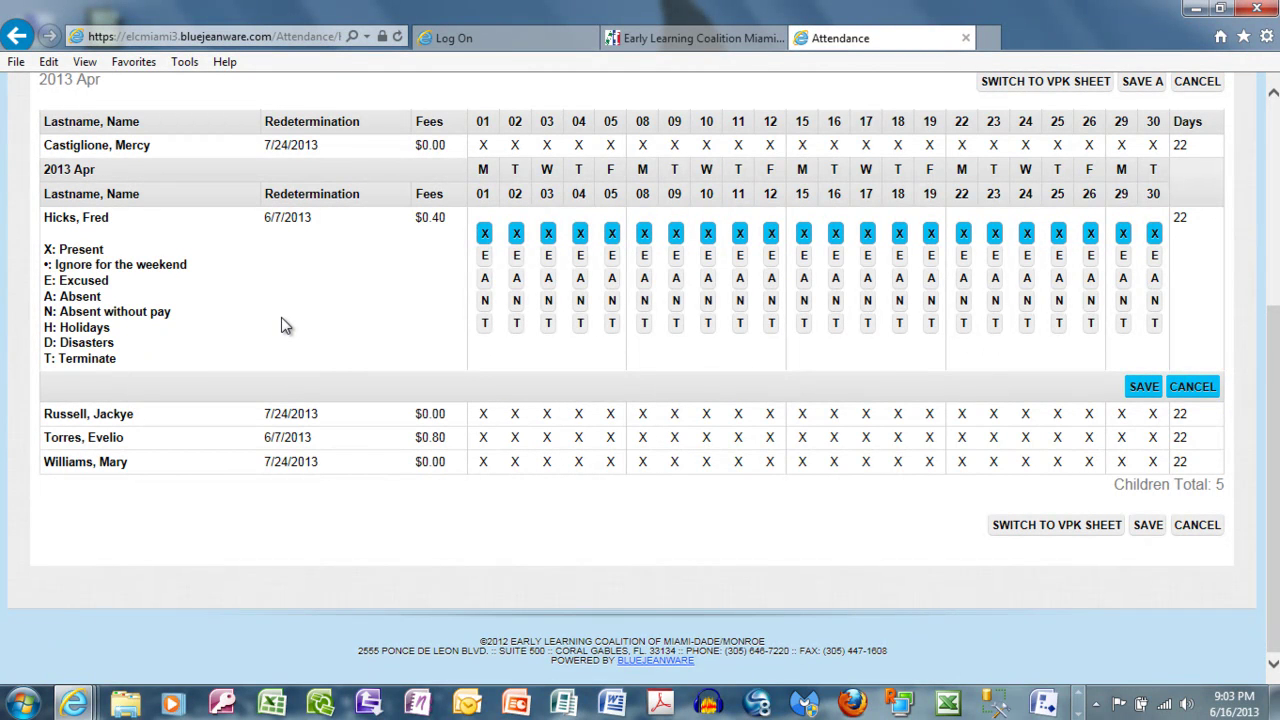
click(549, 257)
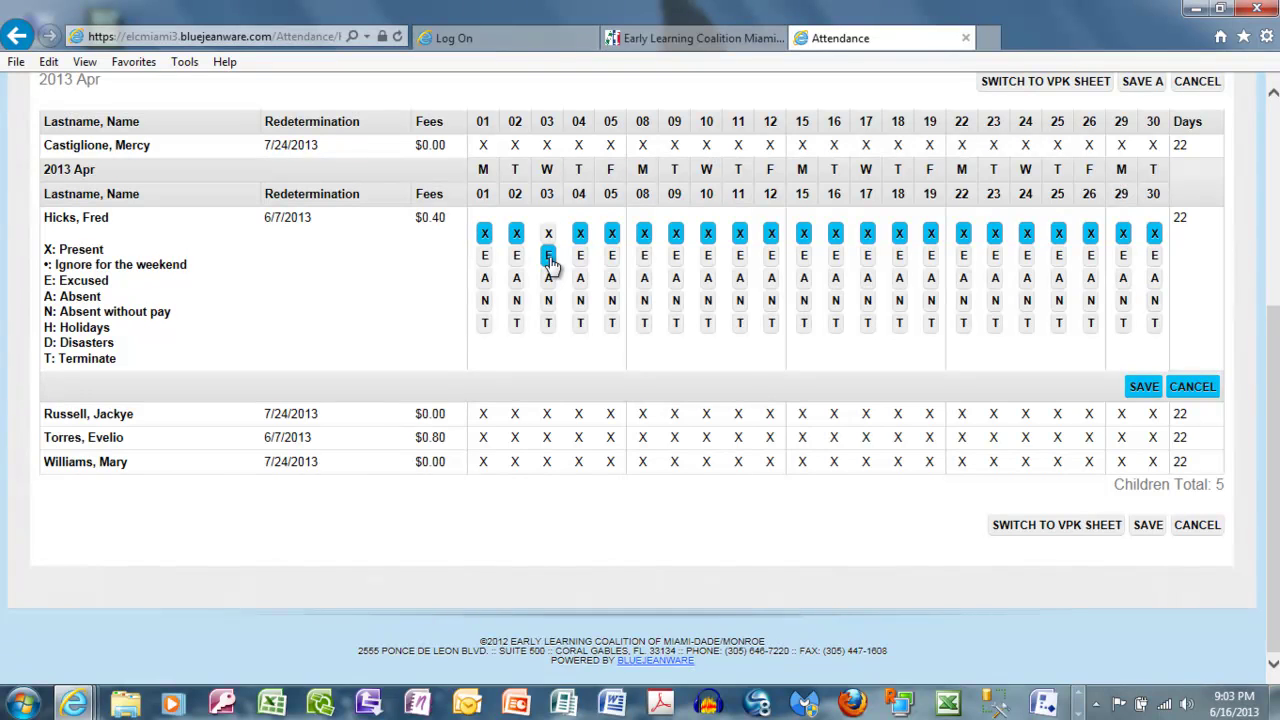
click(741, 258)
click(1143, 388)
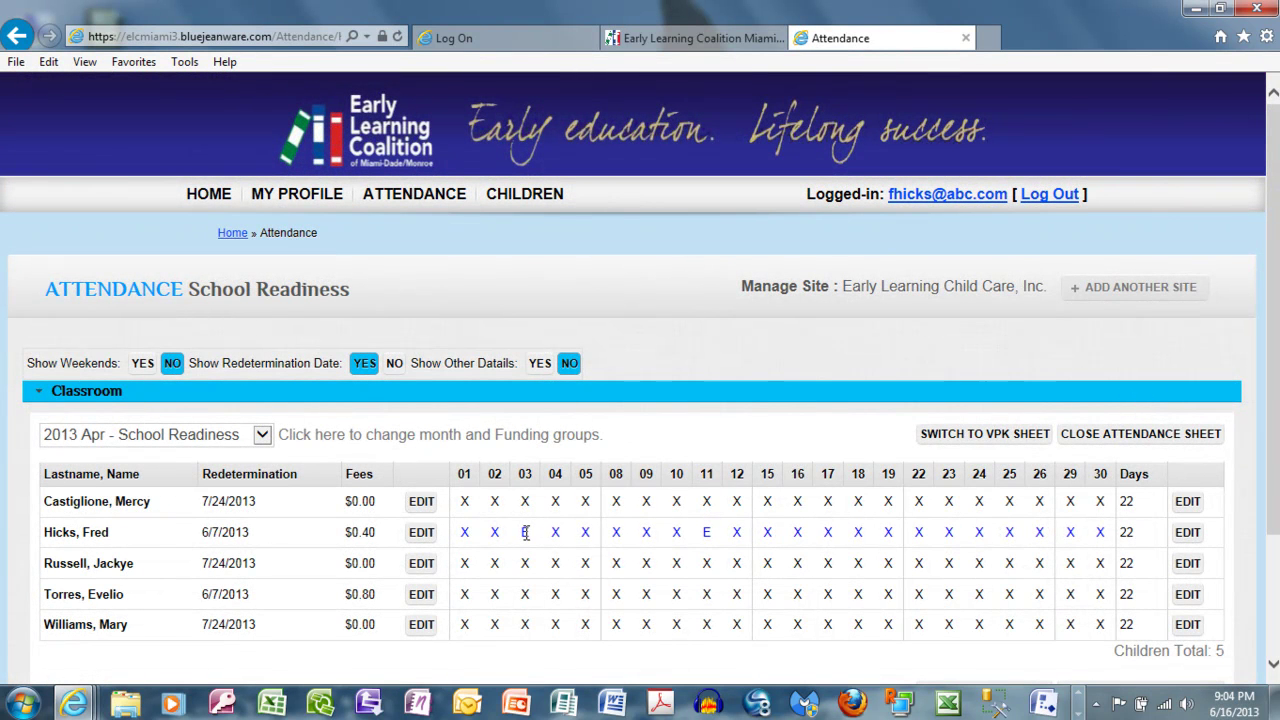
Step: Set the second child's day 17 to E and day 24 to N, saving a 21-day total
mouse_move(713, 535)
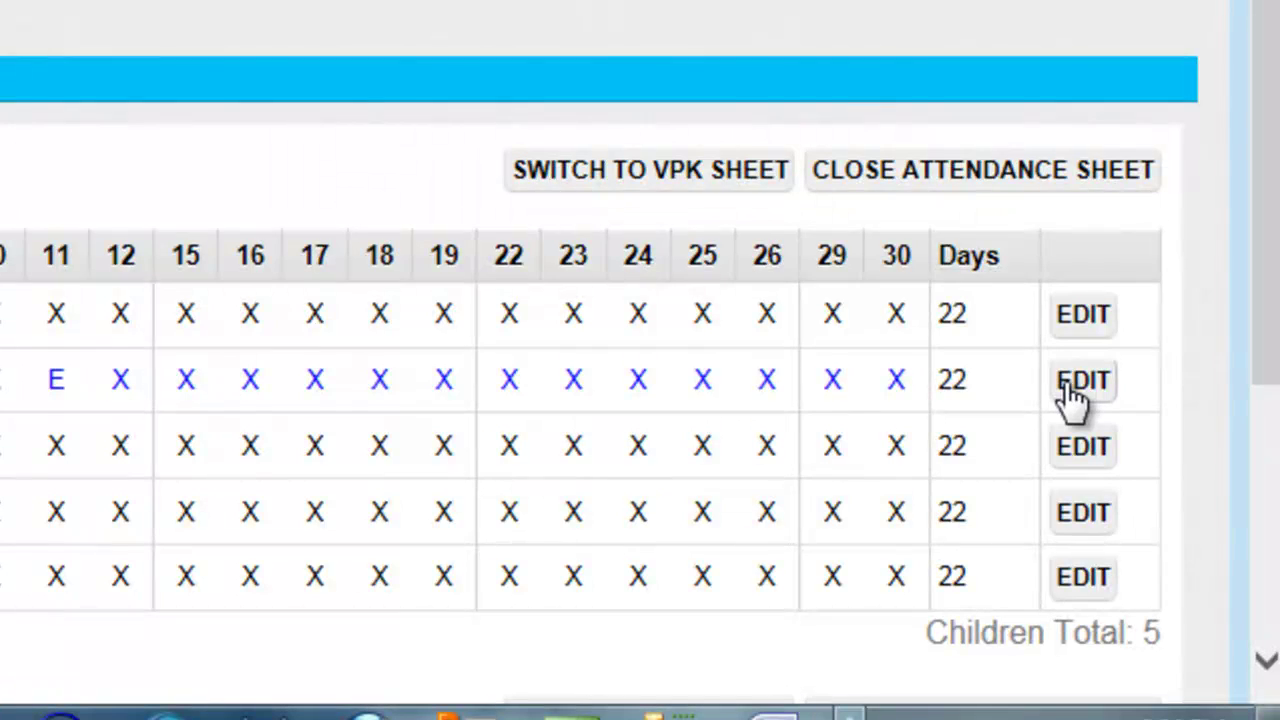
click(1068, 386)
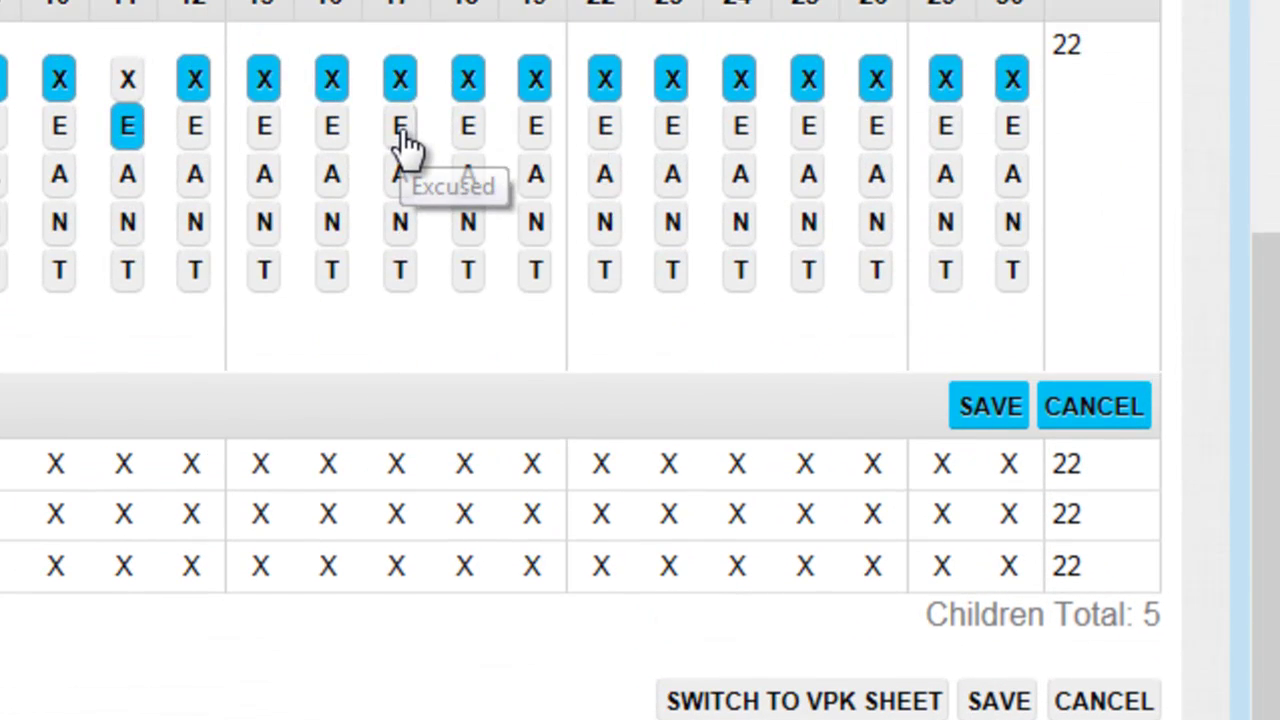
click(401, 6)
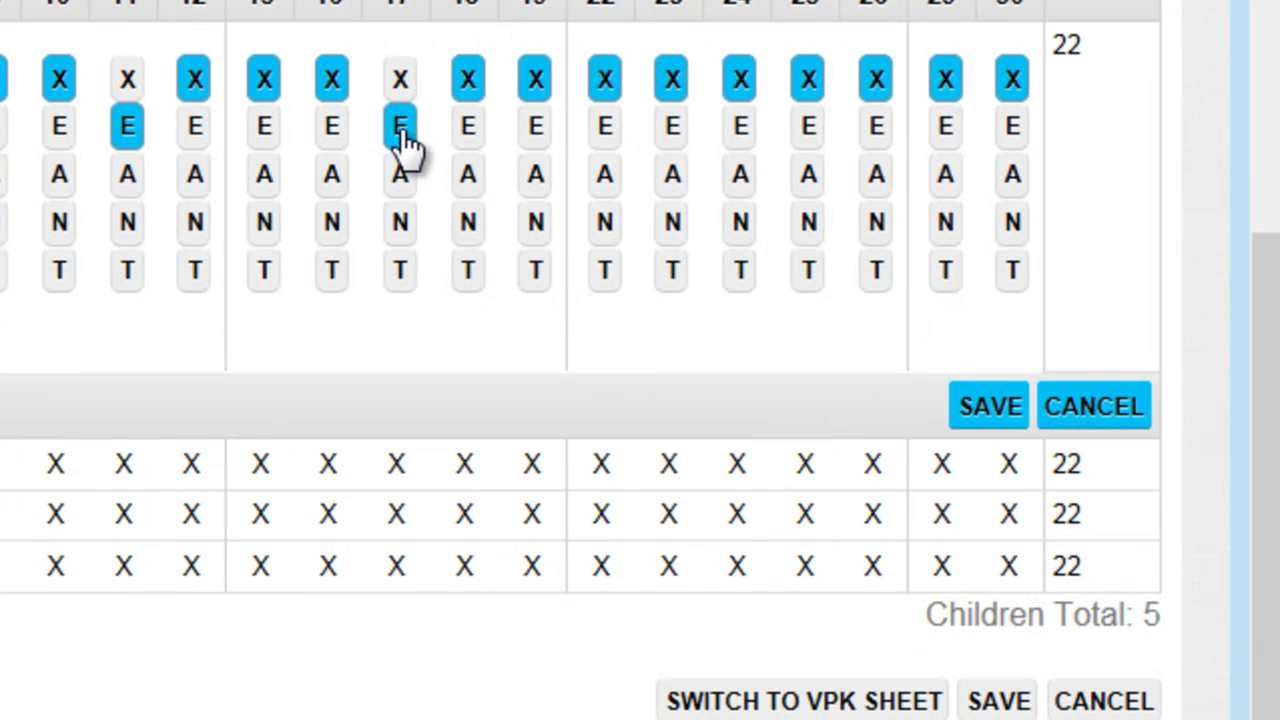
click(741, 224)
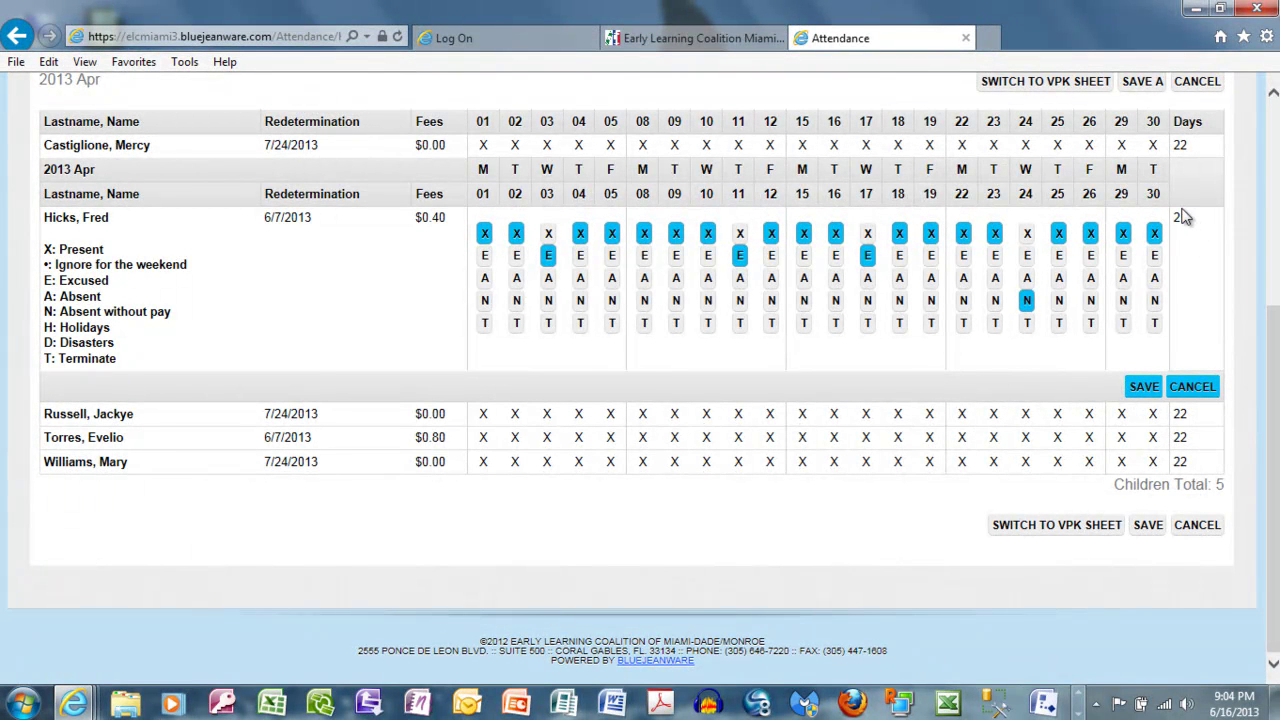
click(1140, 389)
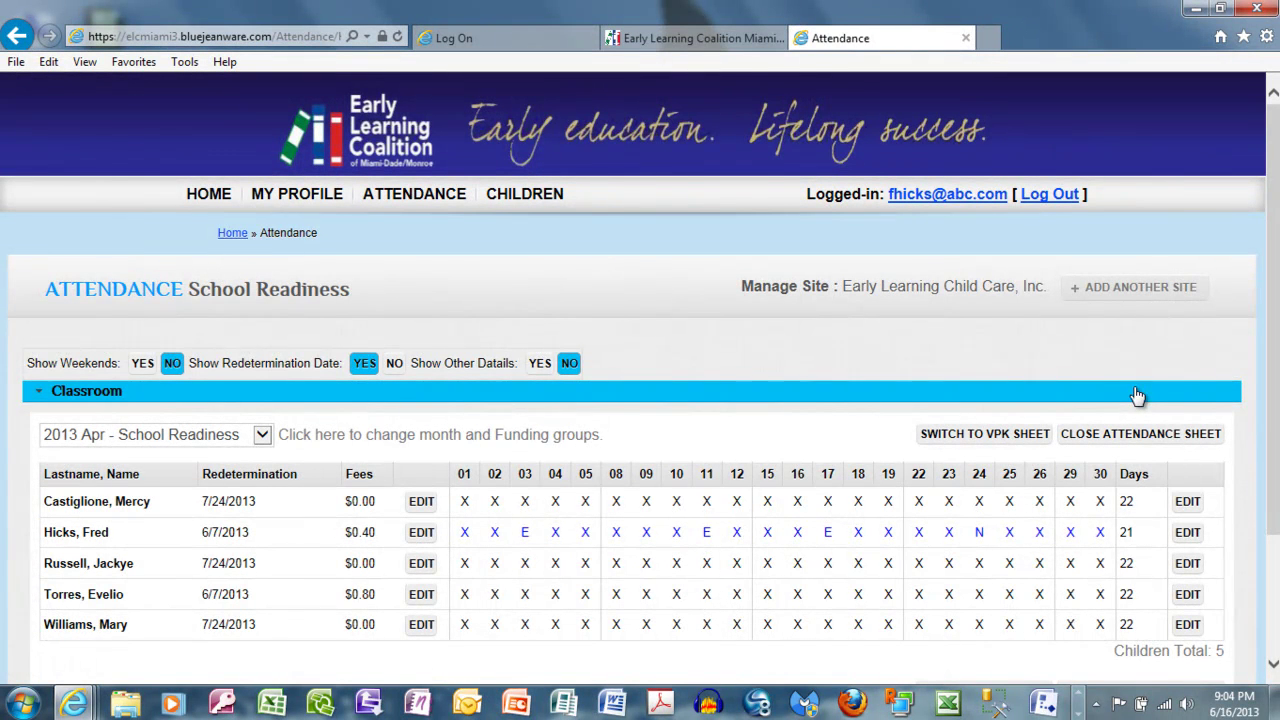
Step: Close the School Readiness attendance sheet, cancelling the first alert and confirming YES on the second
drag(1276, 425, 1276, 490)
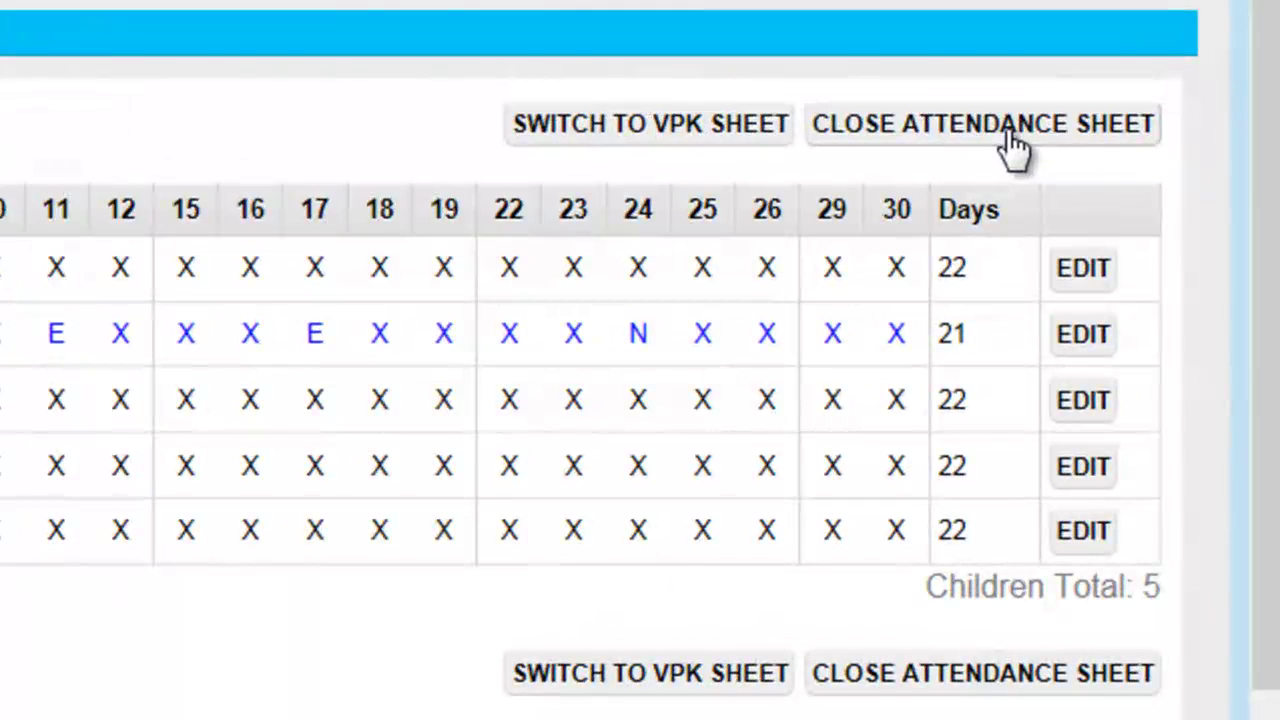
click(1060, 208)
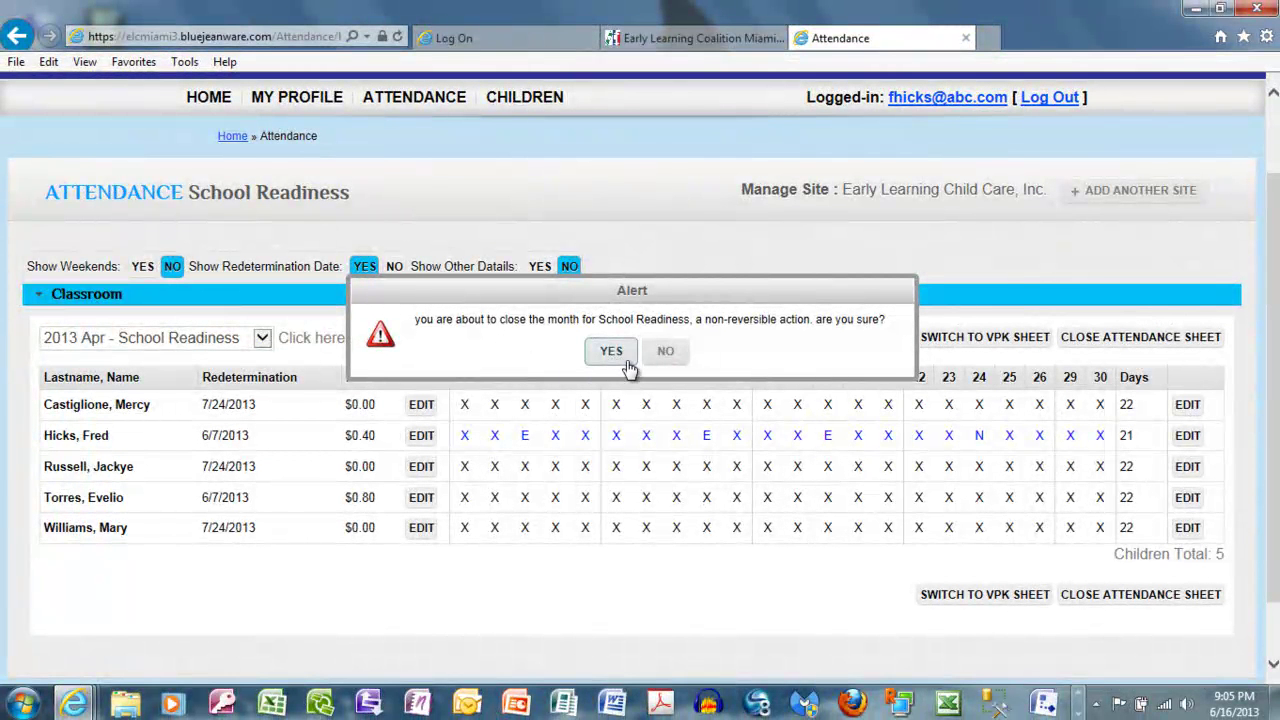
click(668, 353)
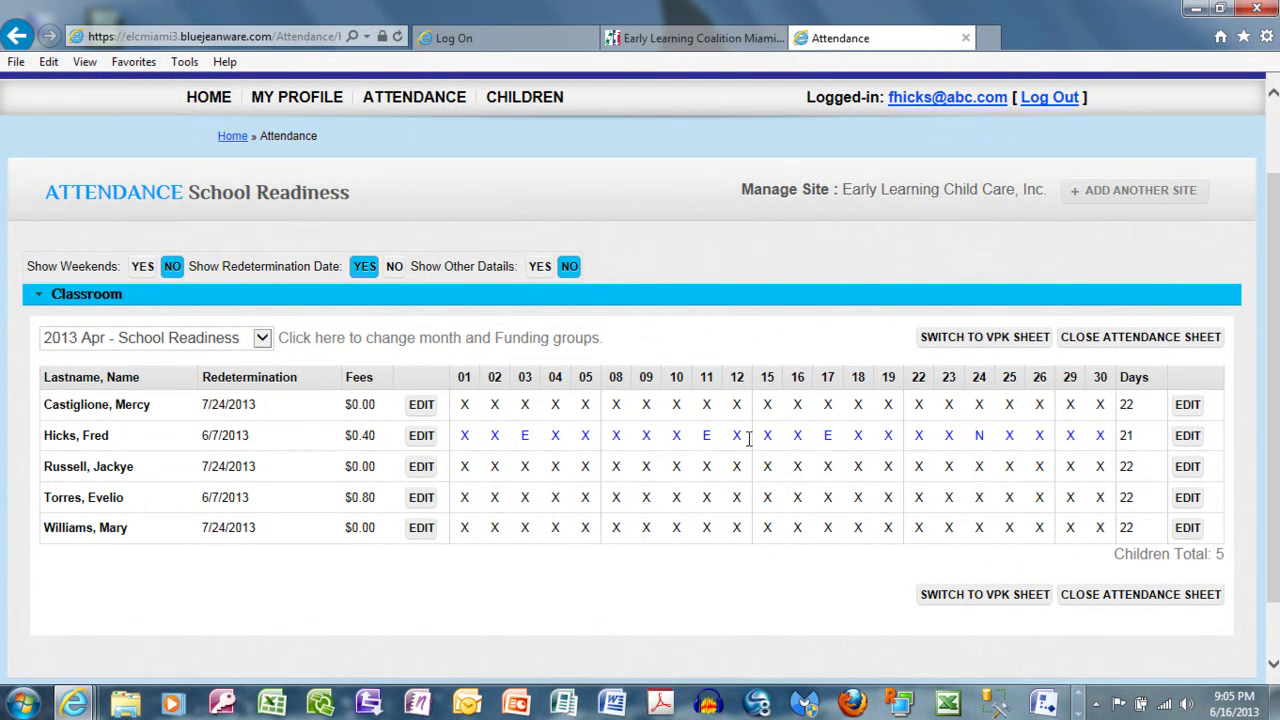
click(1124, 340)
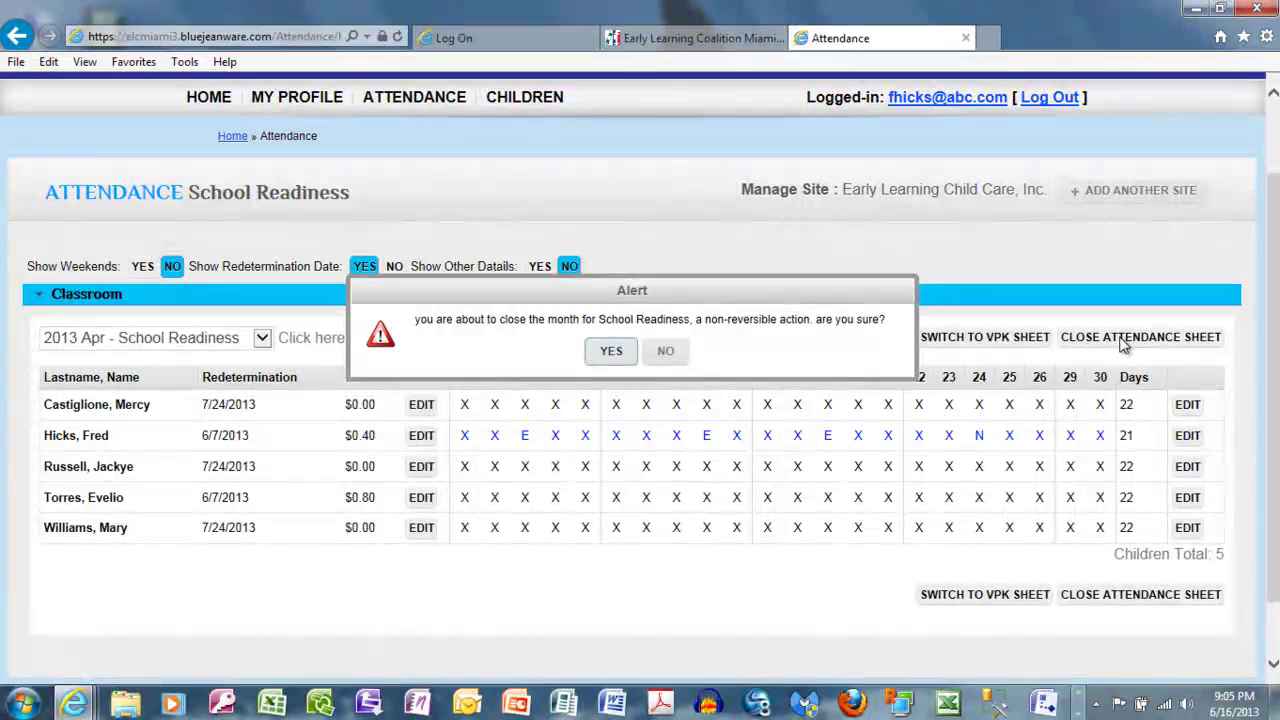
click(612, 352)
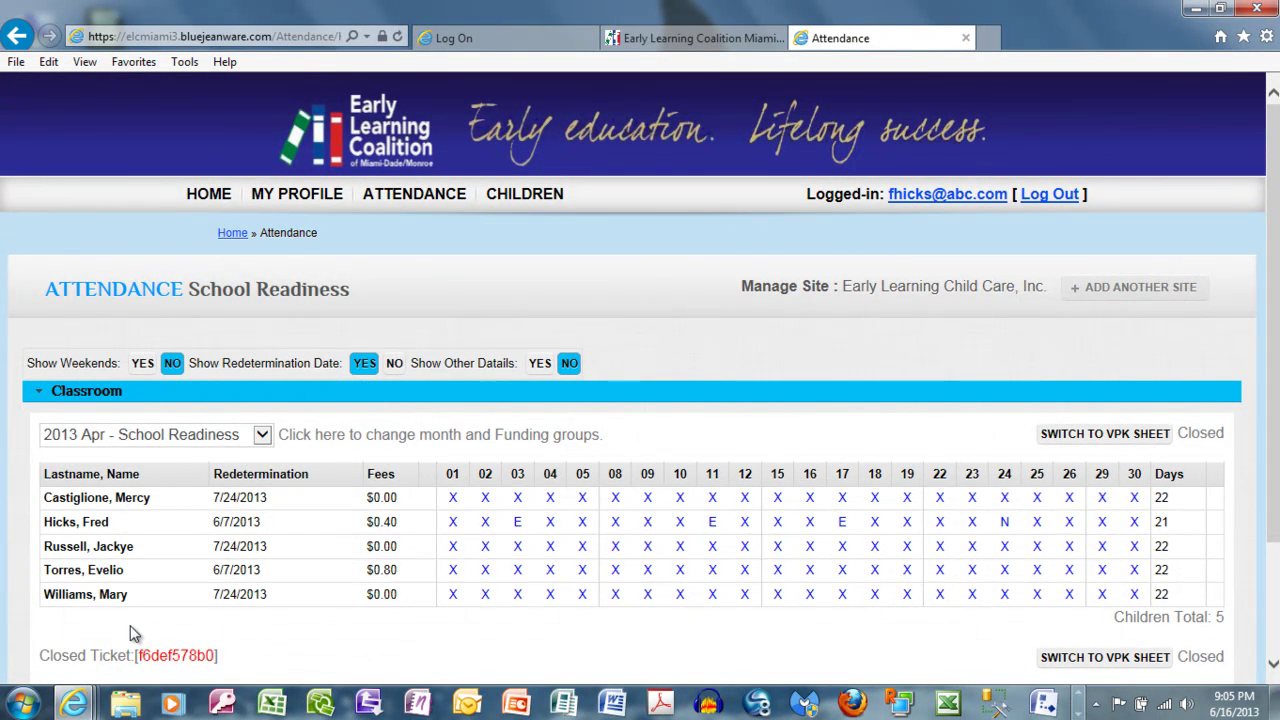
Step: On the April VPK sheet, mark the second child N on days 08 and 18, totalling 20
click(1098, 659)
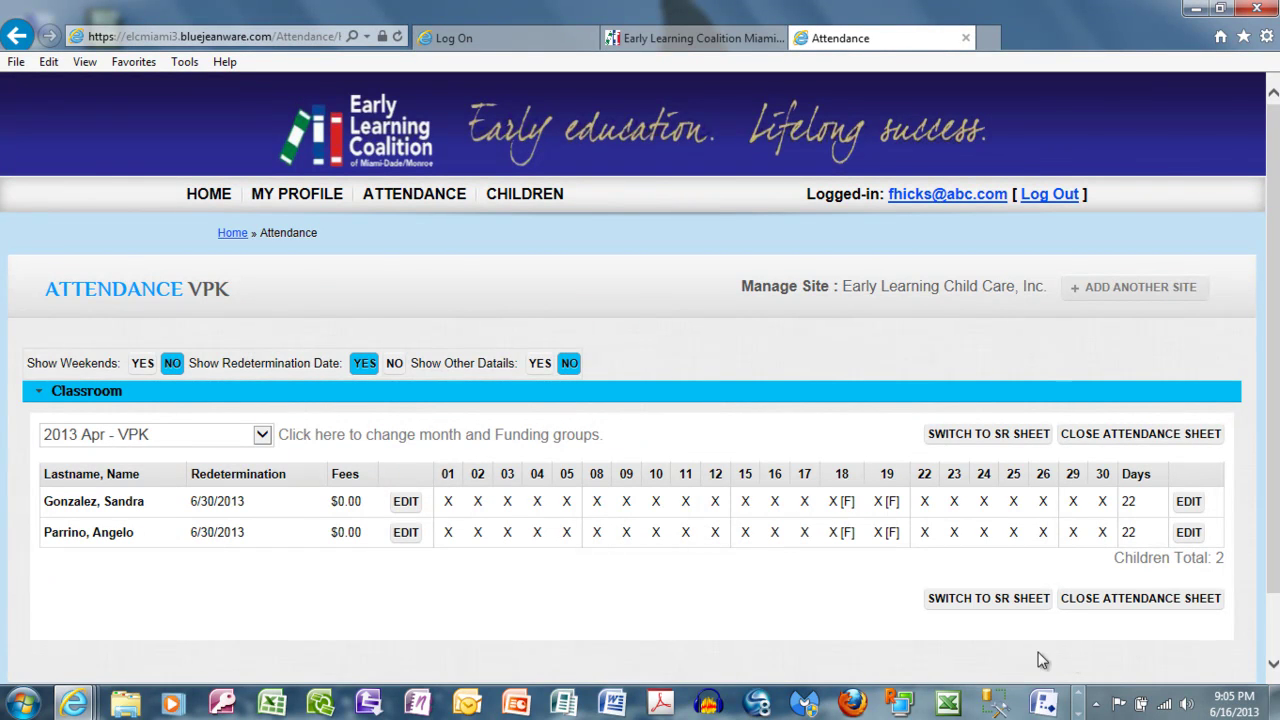
click(405, 535)
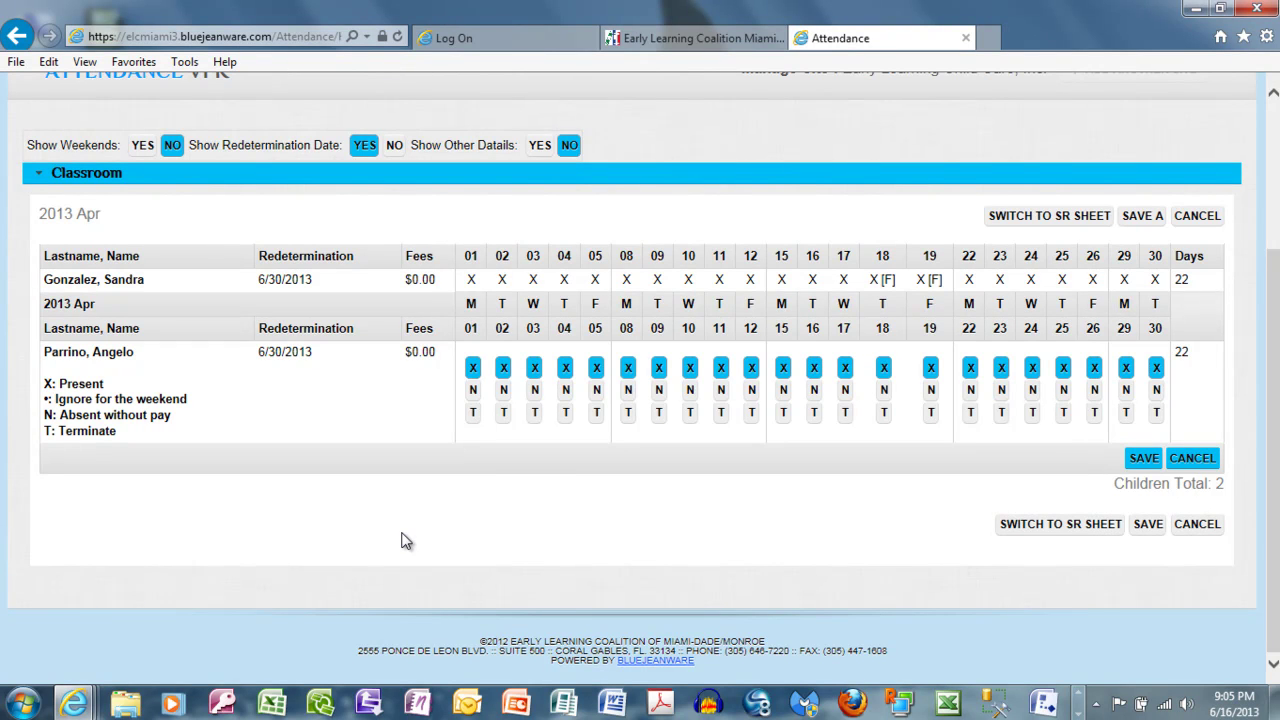
click(627, 392)
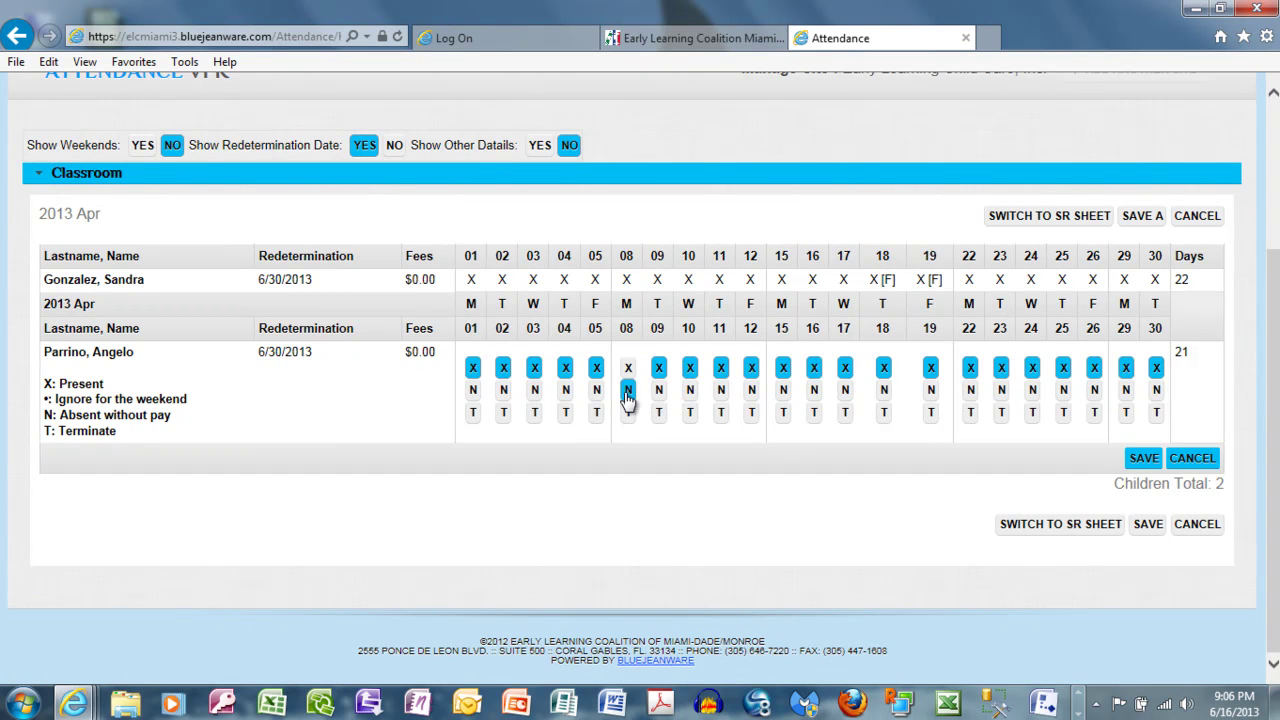
click(884, 392)
Step: Save the second VPK child's row and confirm closing the April VPK month
click(1144, 459)
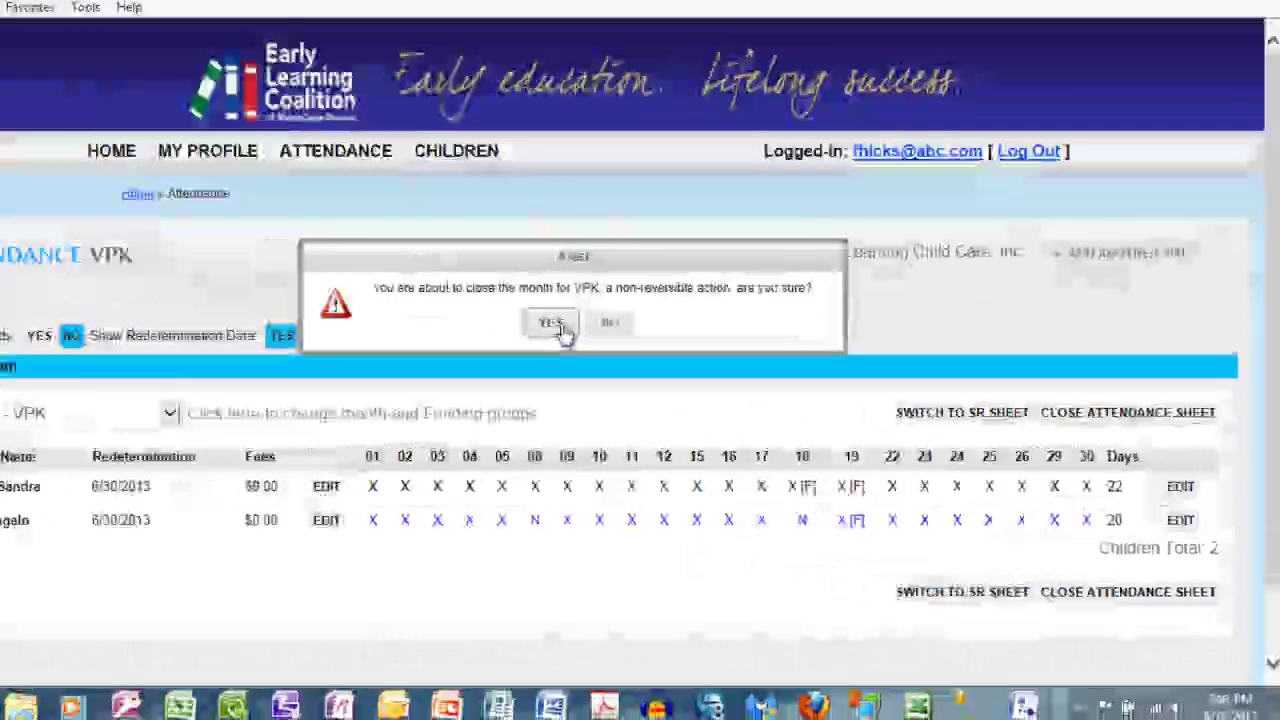
click(45, 80)
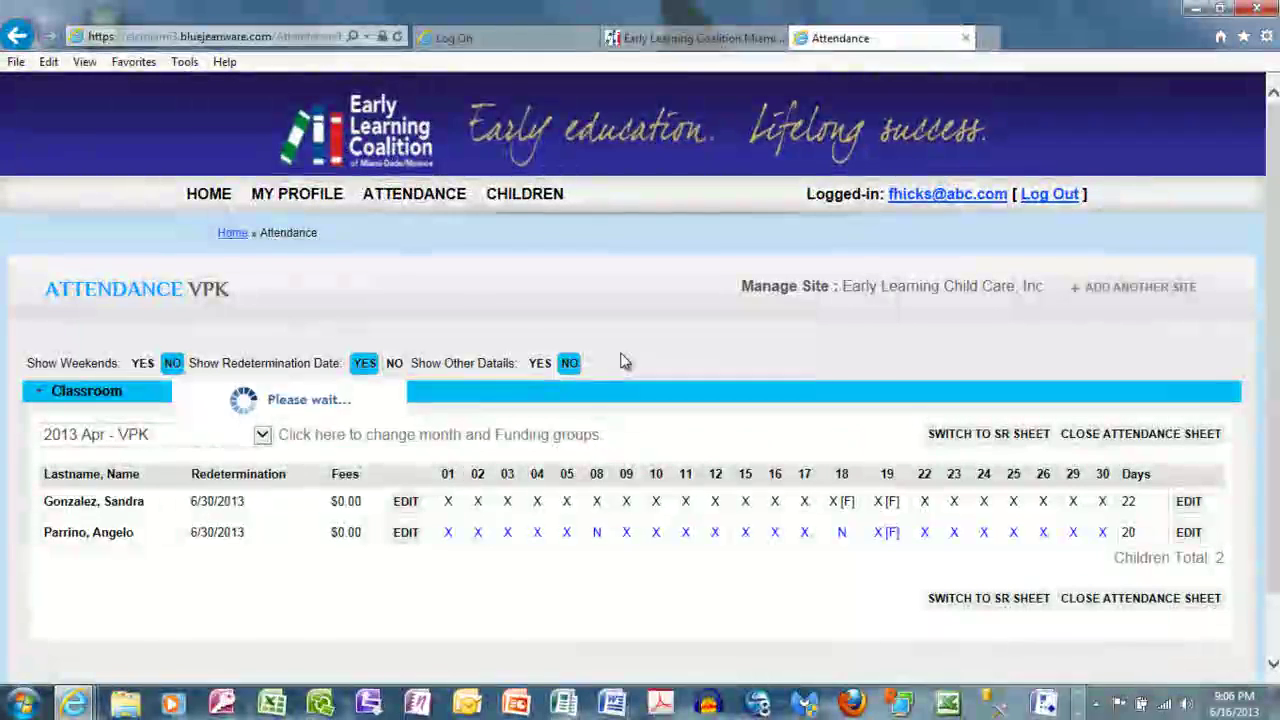